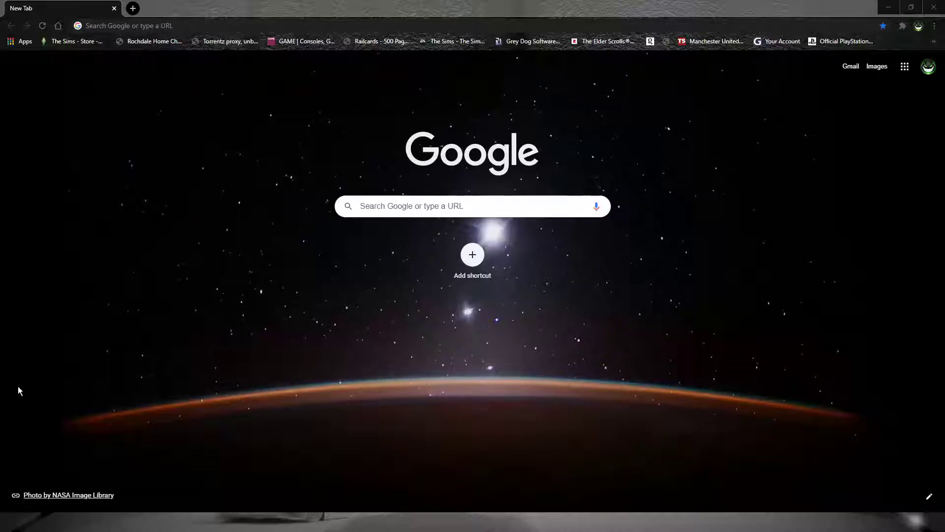
Open the Pixlr E photo editor in the browser and close the banner ad below its history.
left_click(32, 369)
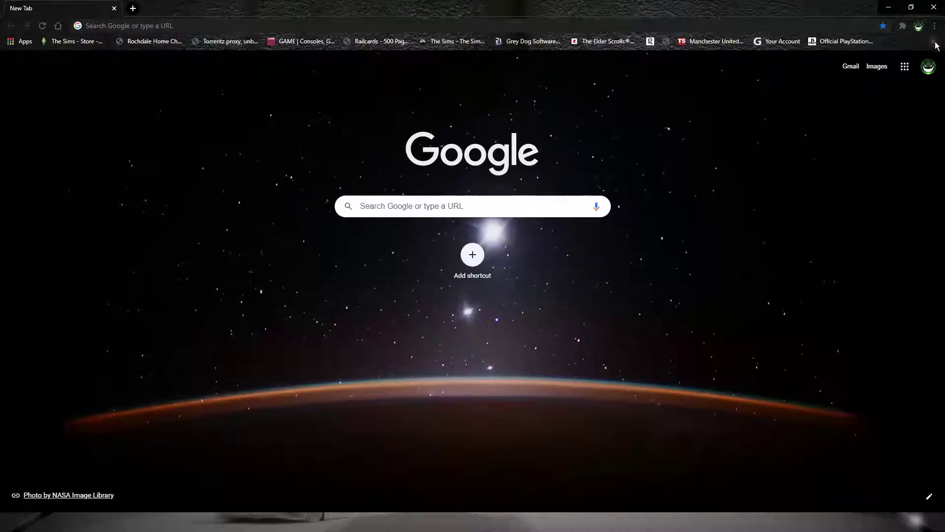
left_click(773, 93)
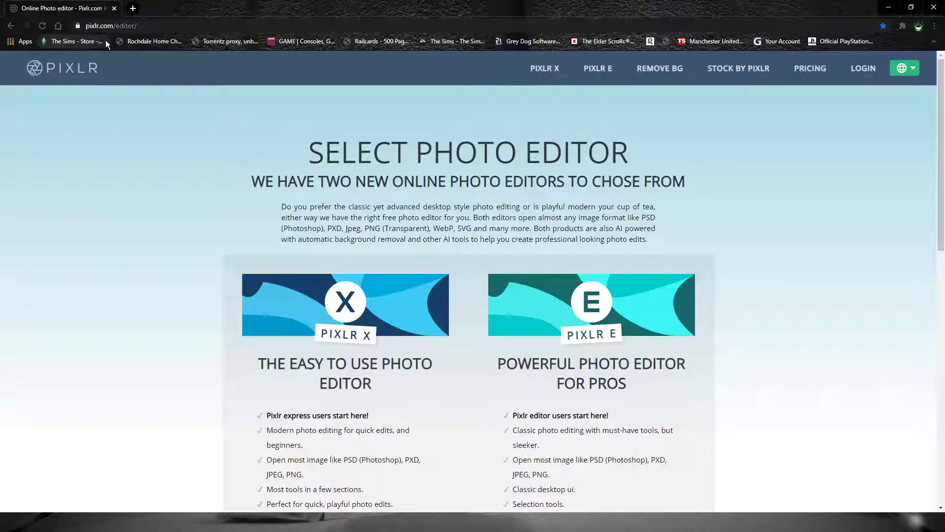
left_click(66, 373)
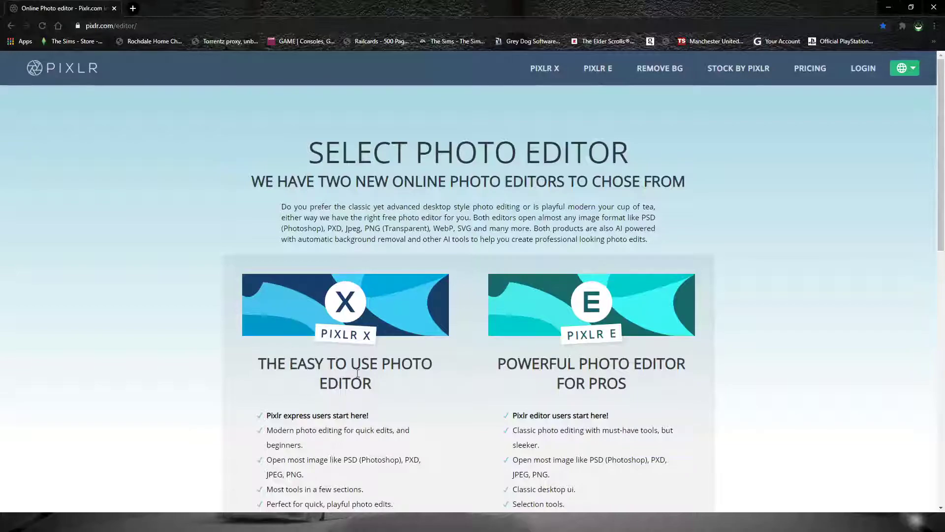
left_click(600, 337)
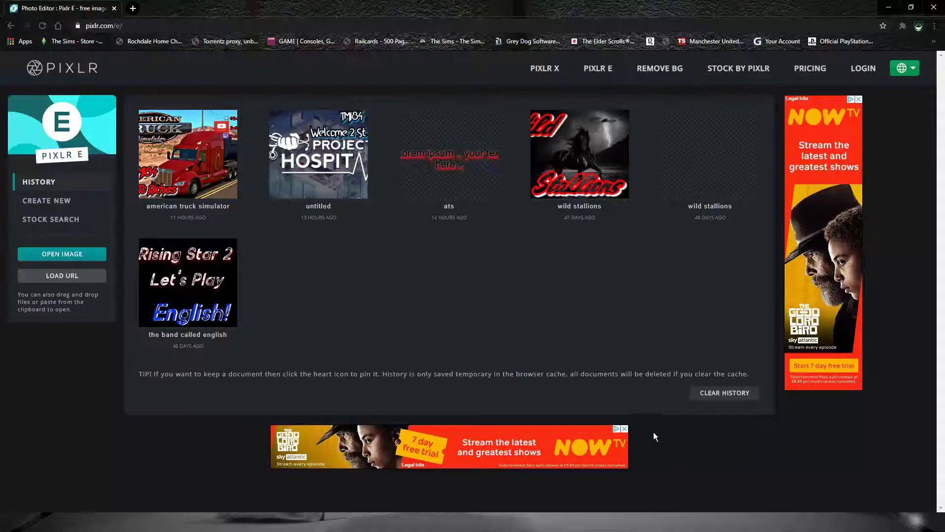
left_click(624, 428)
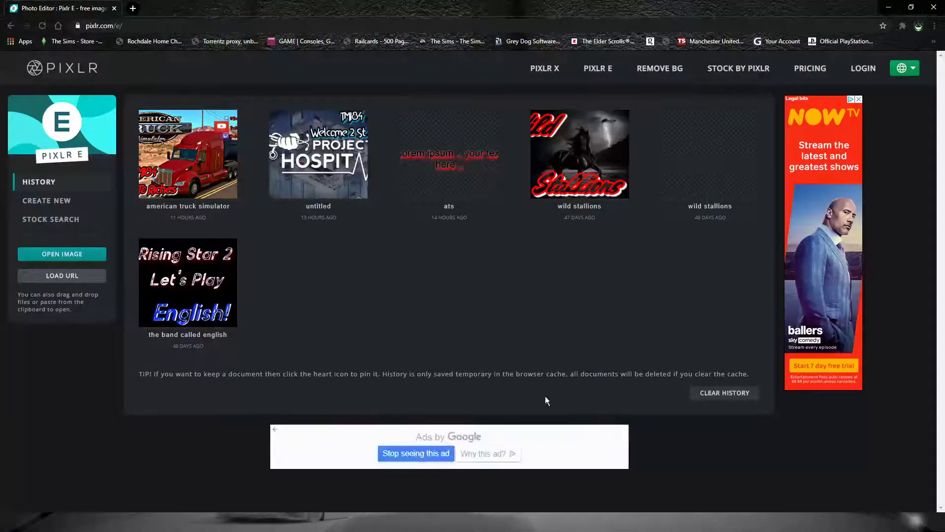
Open a new browser tab ready for a Google search.
left_click(133, 8)
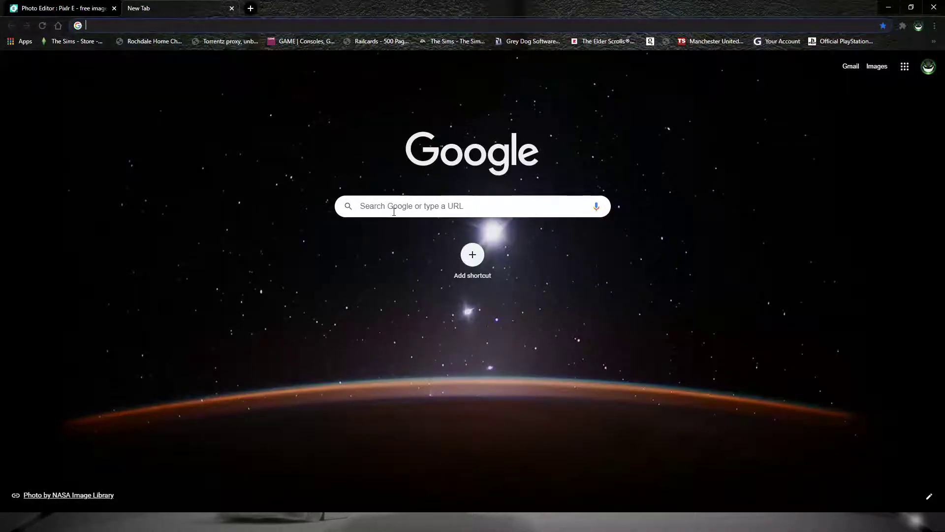
left_click(415, 207)
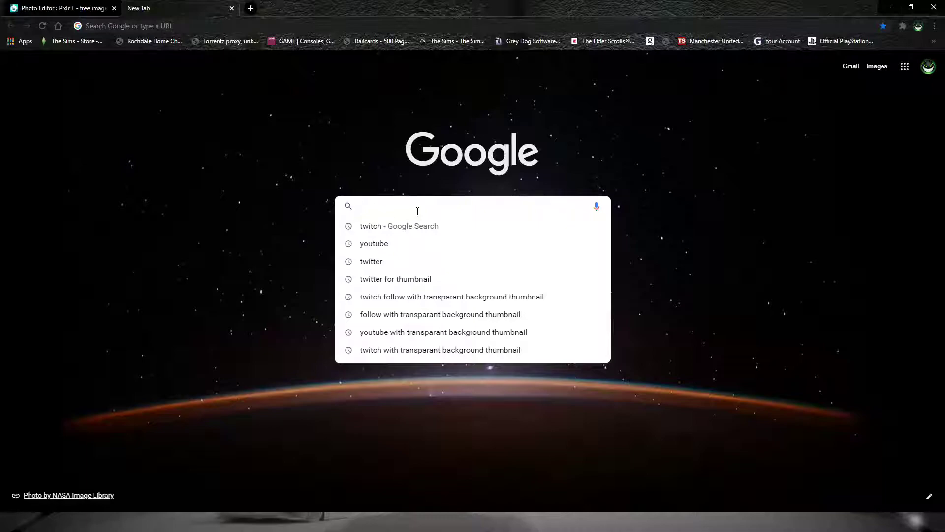
type("Ja")
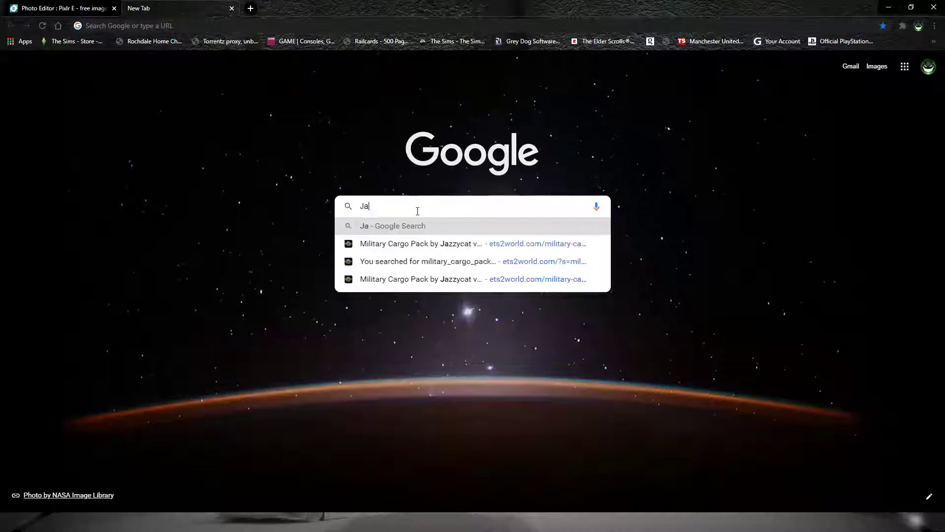
type("ck")
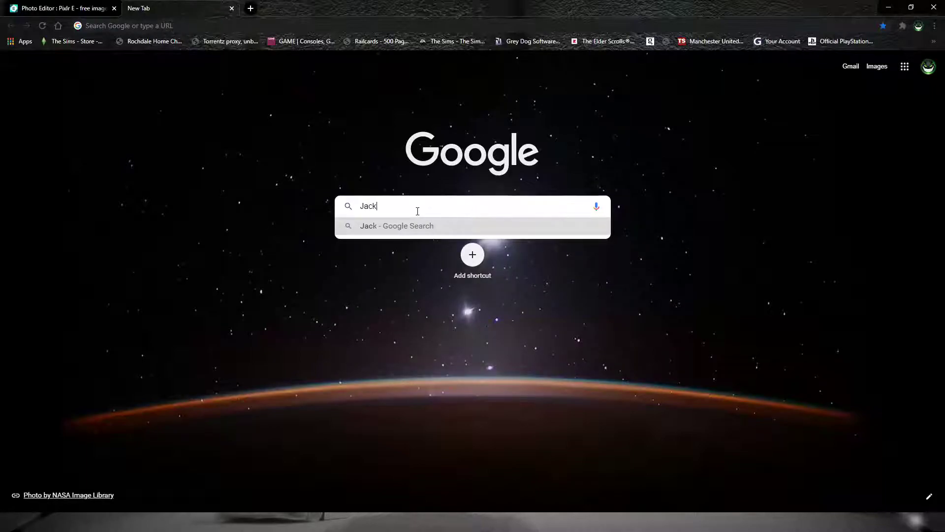
key("BackSpace")
key("BackSpace")
key("BackSpace")
key("BackSpace")
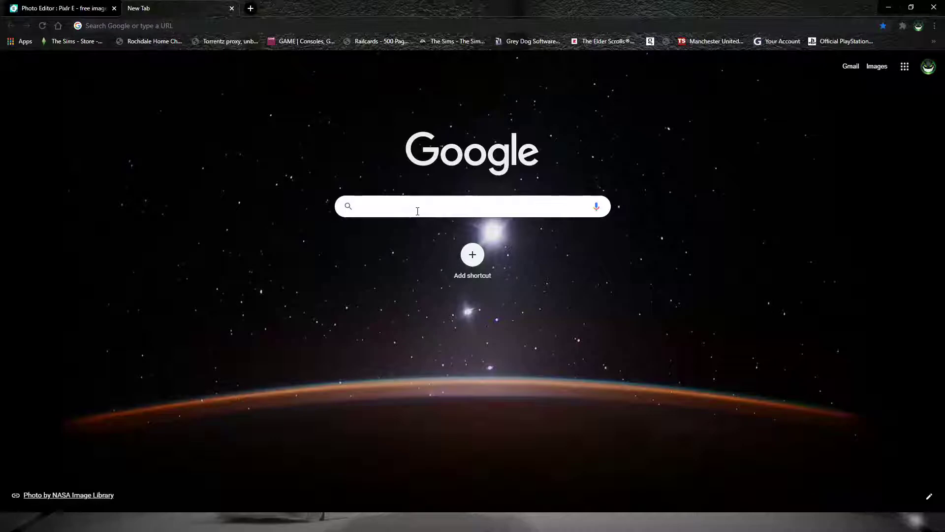
left_click(413, 205)
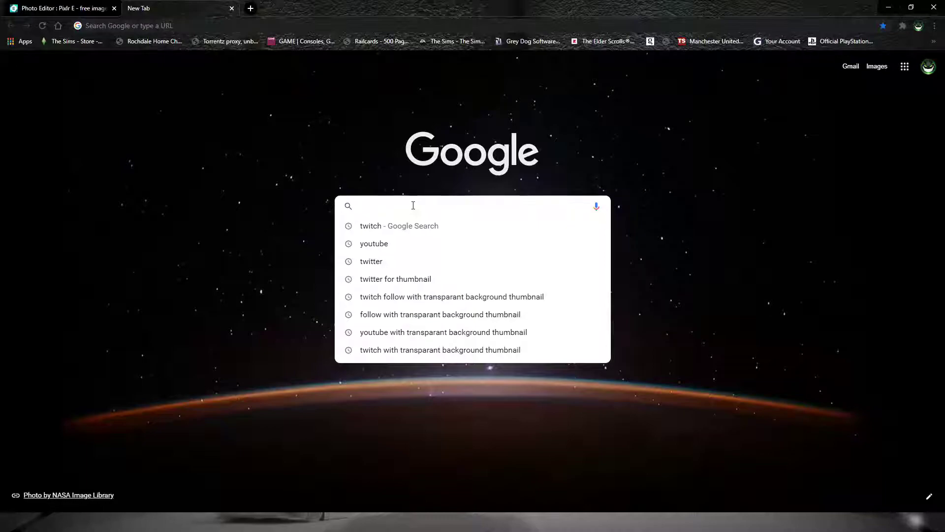
type("jack")
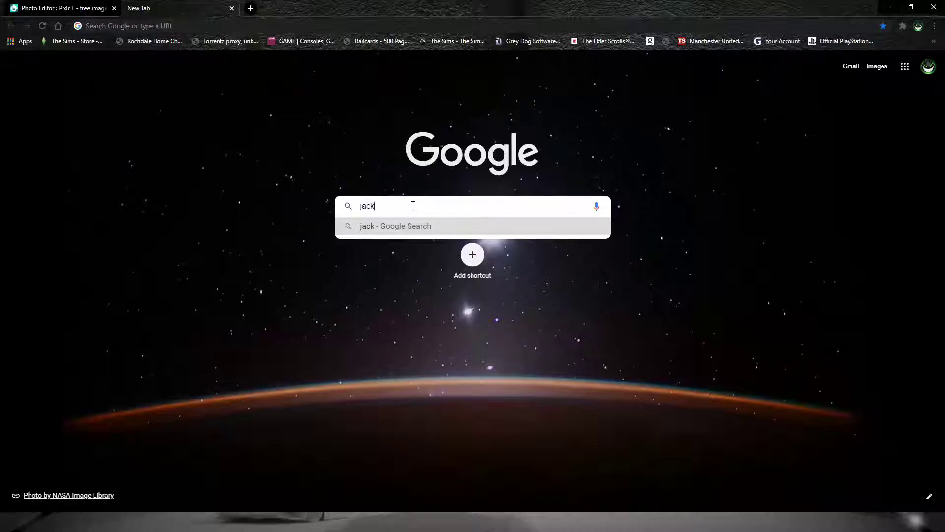
key("BackSpace")
key("BackSpace")
key("BackSpace")
key("BackSpace")
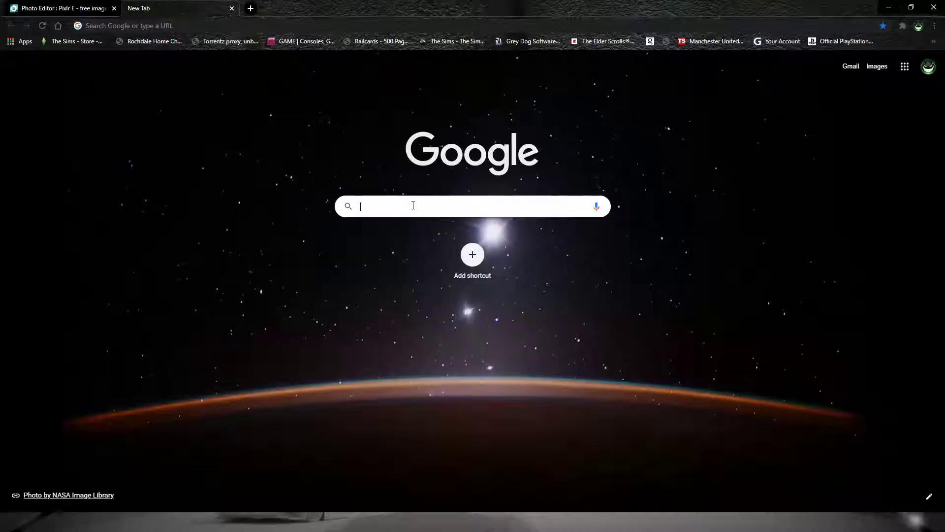
Search Google for "crashed truck" and show the image results.
type("cr")
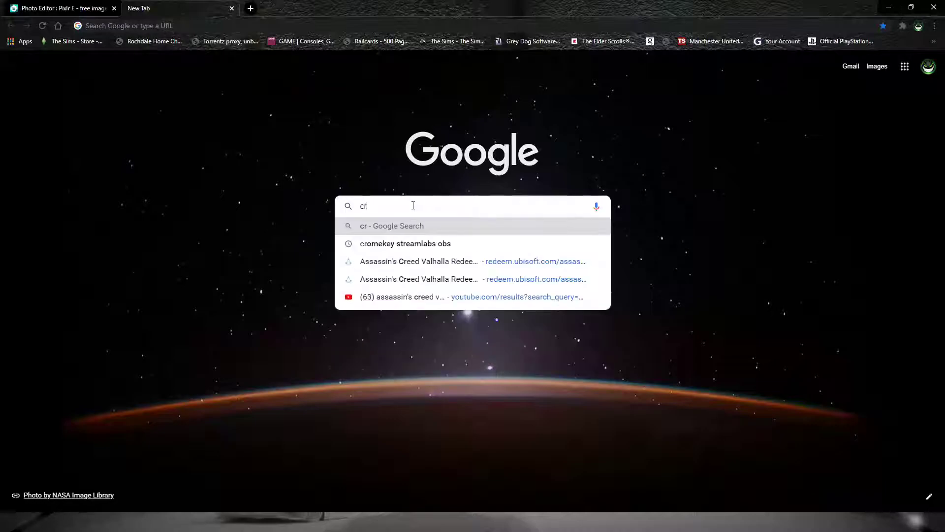
type("ash")
type("ed ")
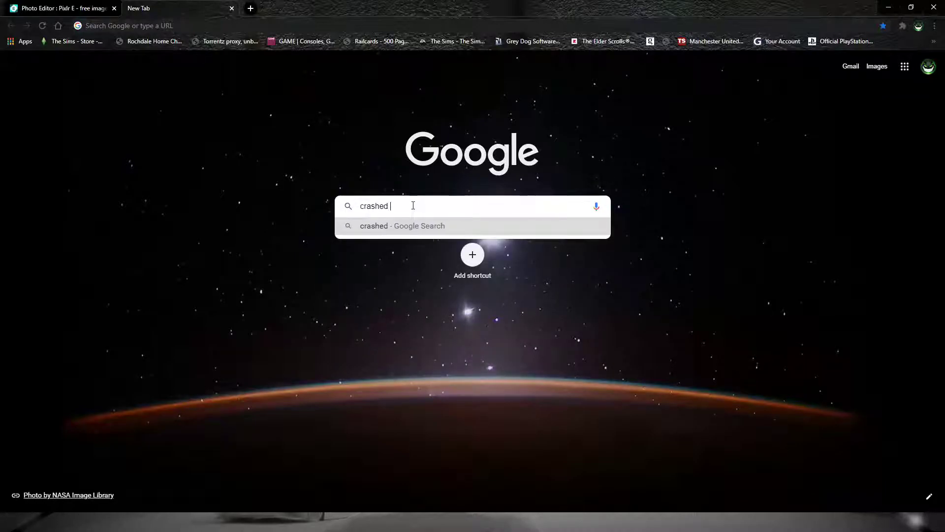
type("truck")
key("Return")
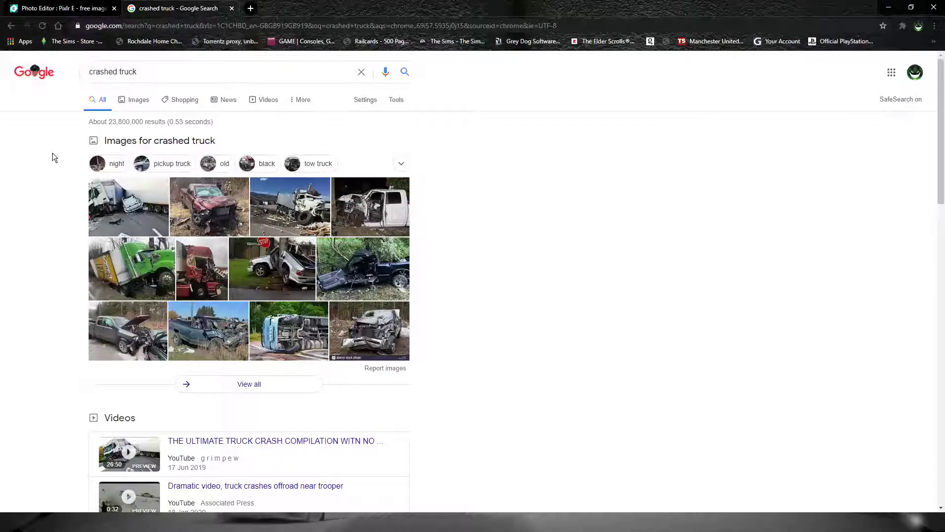
left_click(131, 101)
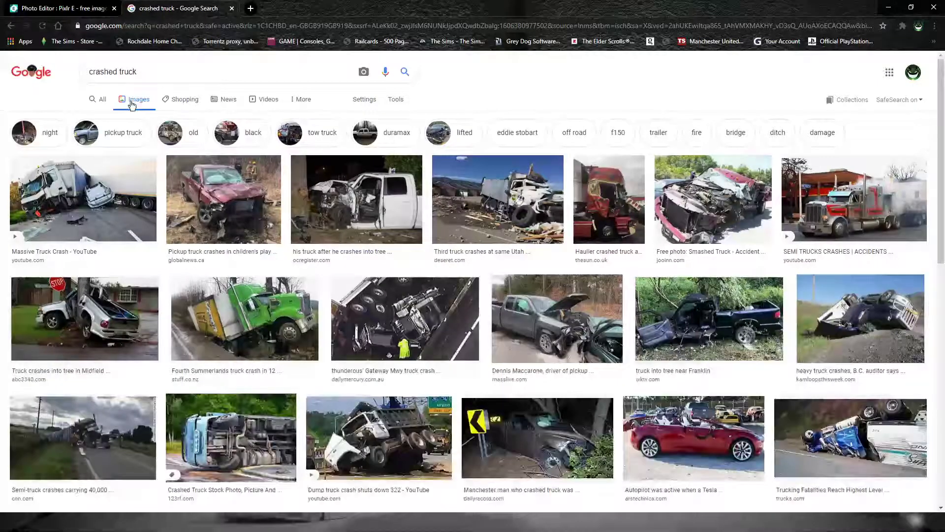
Refine the image search to "crashed truck 1280x720".
left_click(154, 66)
type("1289")
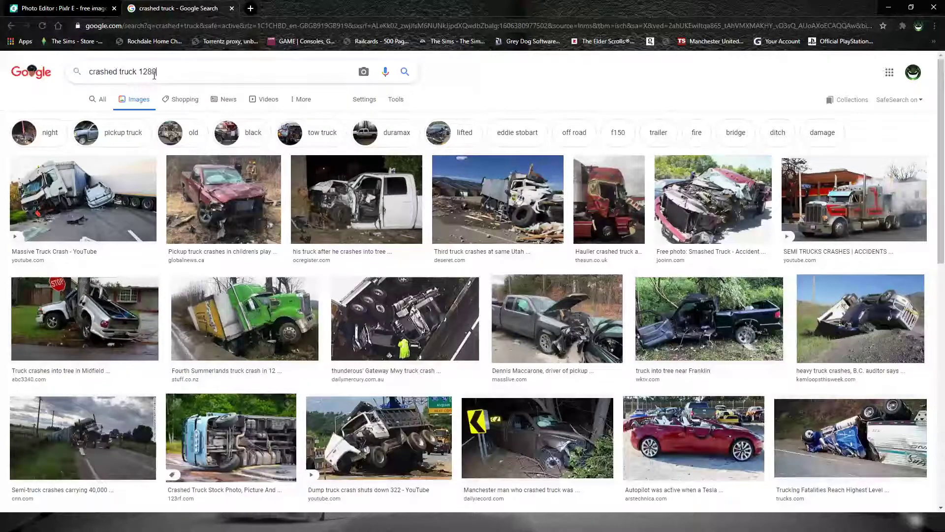
type("x720")
left_click(154, 75)
key("BackSpace")
type("0")
key("Return")
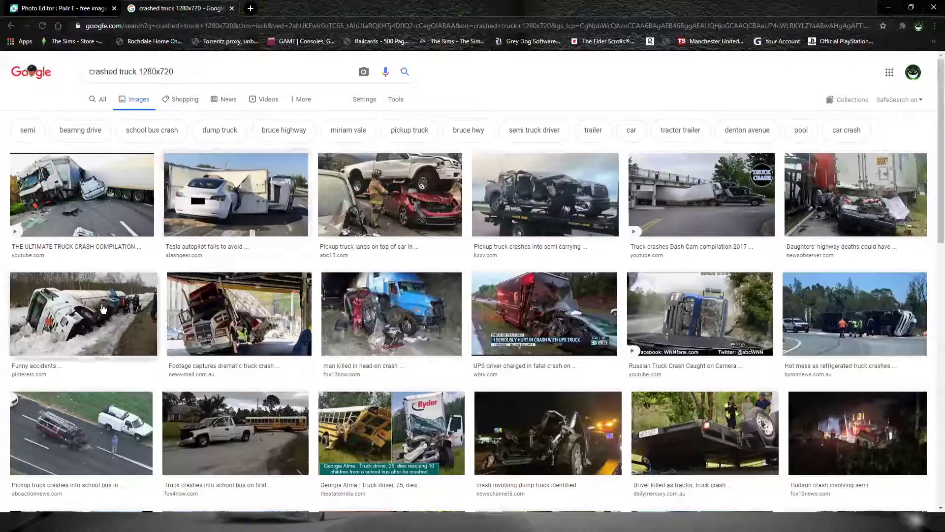
Download the News Mail picture of the truck tilted under a bridge as REC.jpg and close the search tab.
left_click(225, 327)
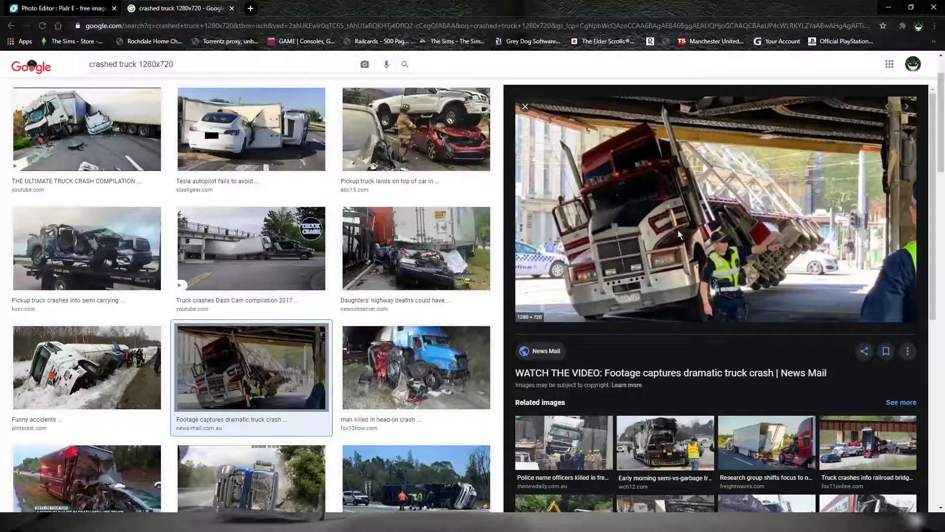
left_click(704, 337)
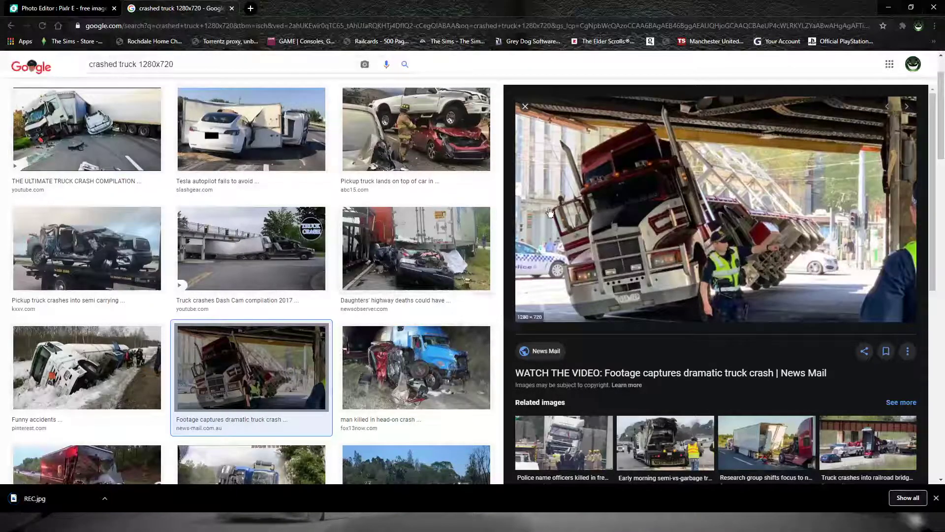
left_click(231, 9)
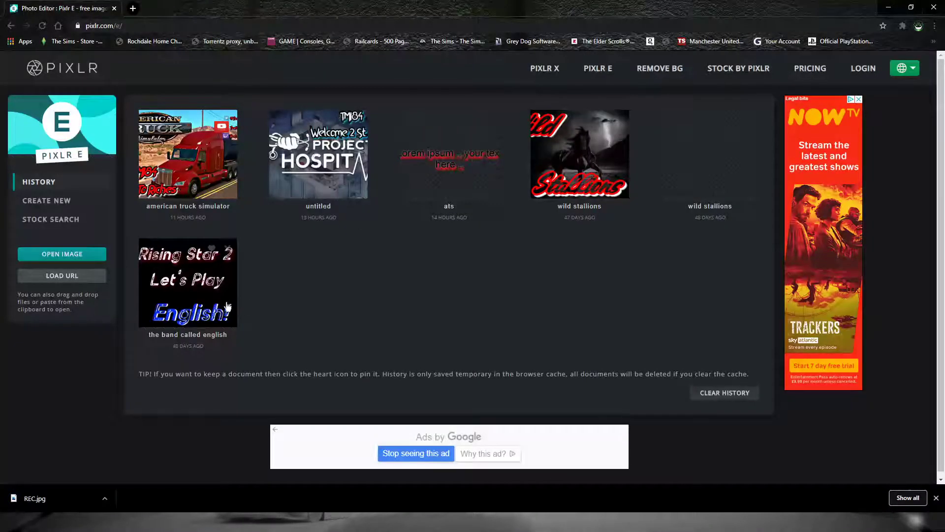
Create a new blank image 1280 px wide and 720 px high with the background turned off.
mouse_move(421, 140)
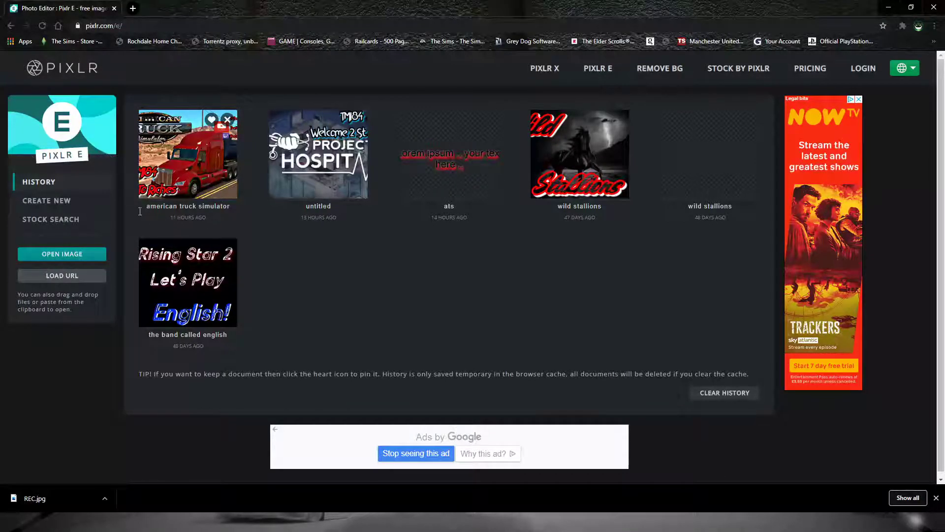
left_click(49, 201)
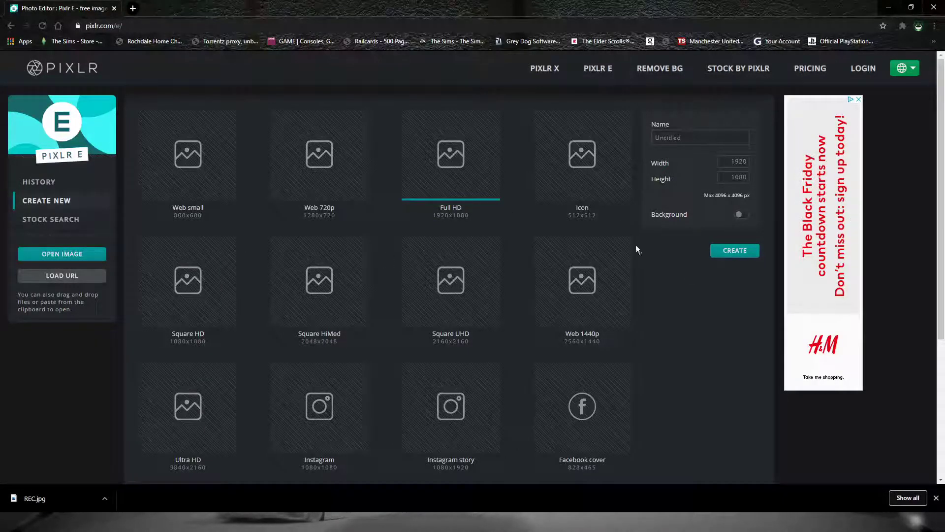
left_click(728, 161)
left_click_drag(728, 161, 777, 162)
type("1280")
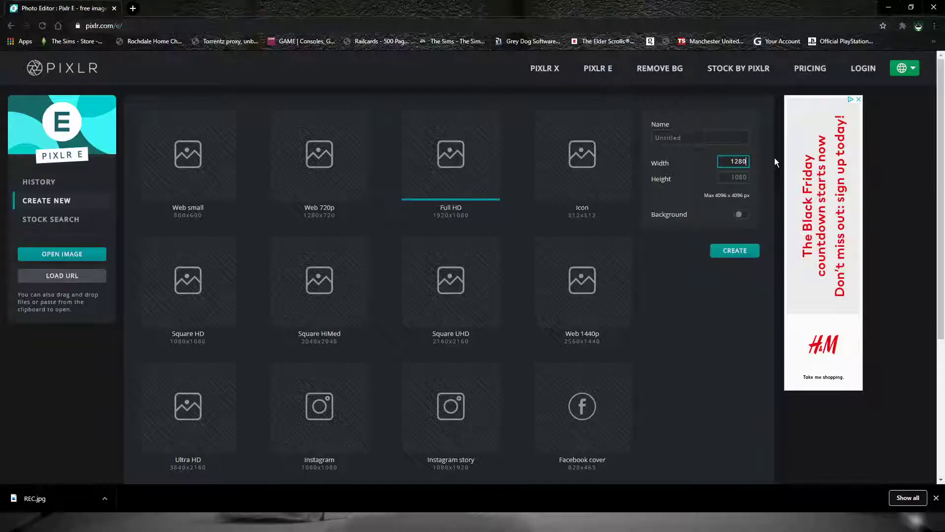
double_click(732, 178)
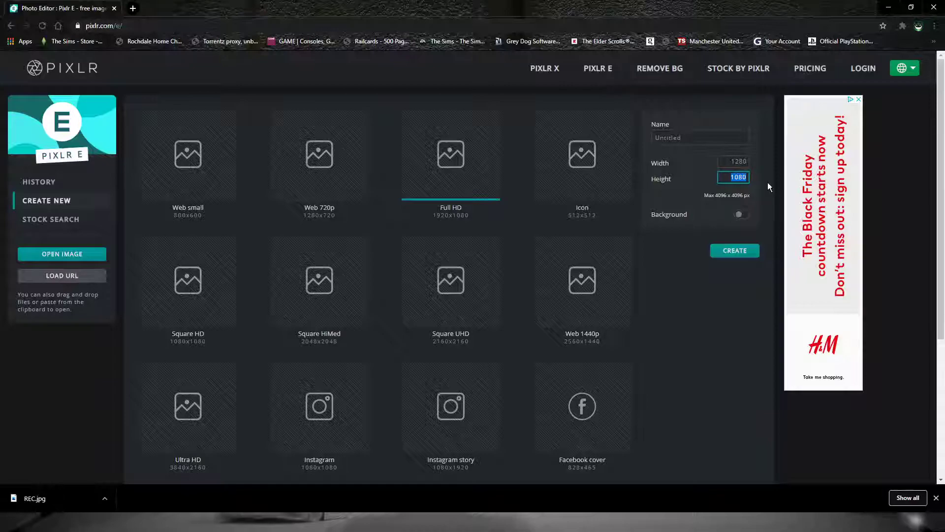
type("720")
left_click(740, 216)
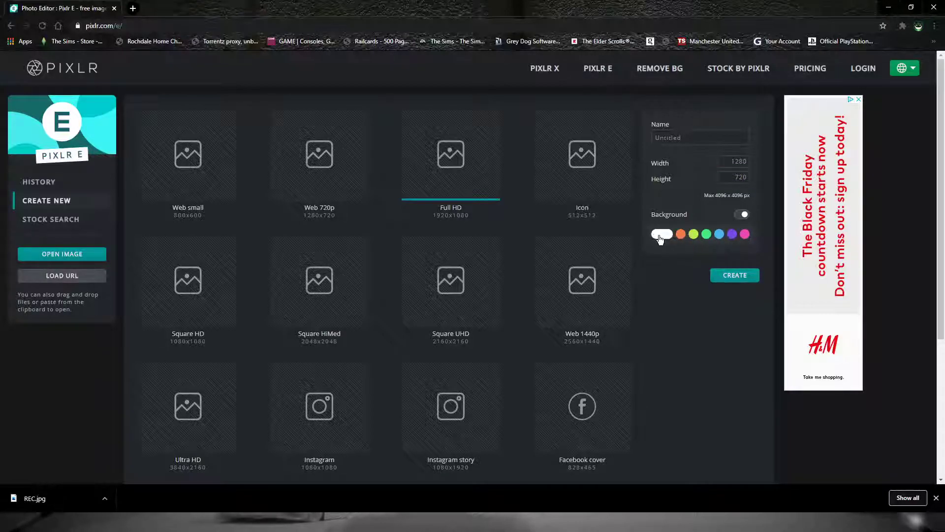
left_click(743, 216)
left_click(734, 250)
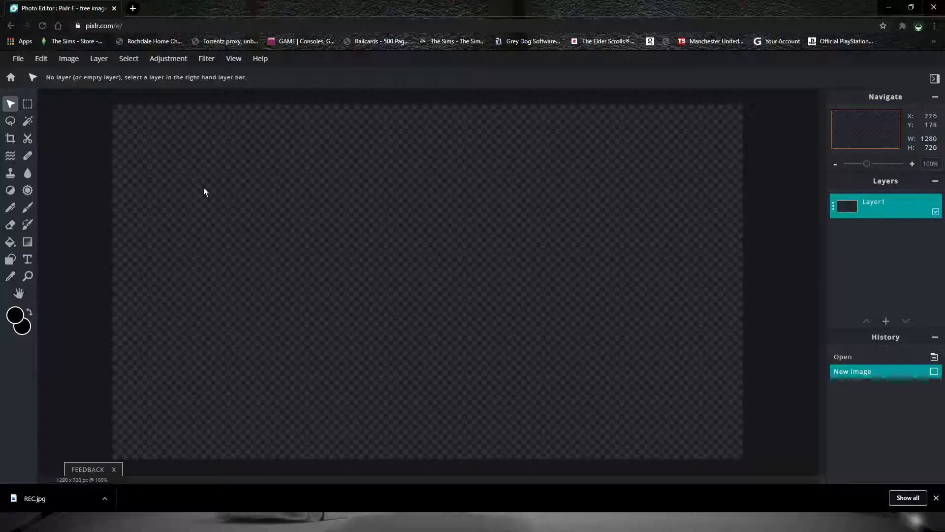
Add REC.jpg as an image layer and set its aspect to Free.
left_click(95, 62)
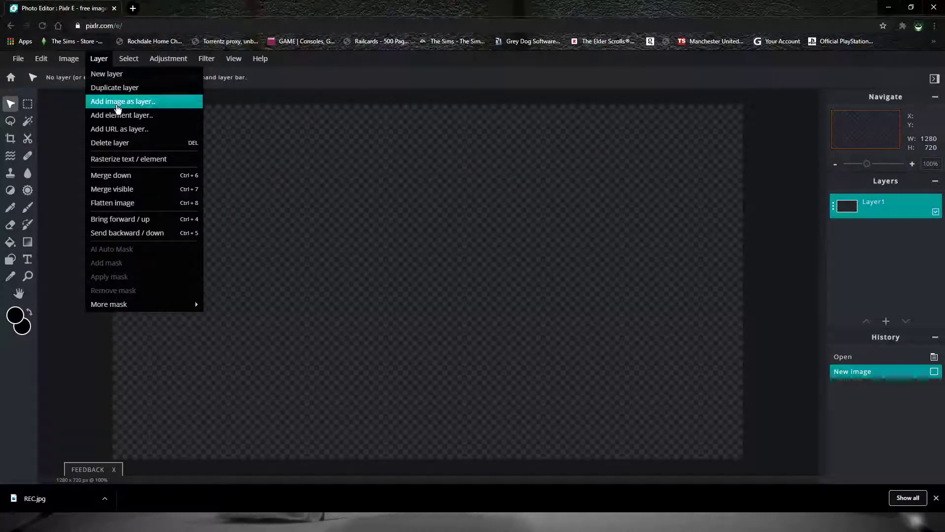
left_click(117, 105)
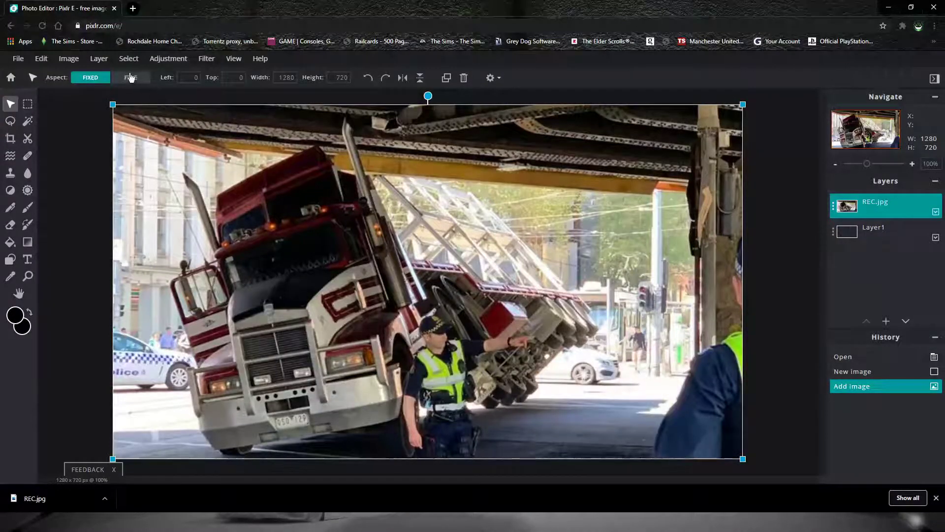
left_click(130, 77)
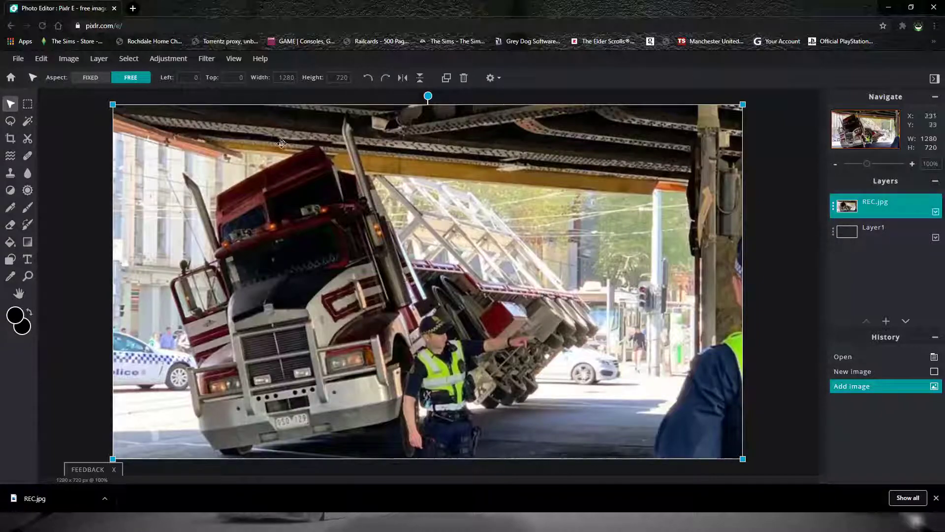
Add the Twitch logo icon-256x256.png as an image layer and move it to the upper-right corner of the canvas.
left_click(98, 63)
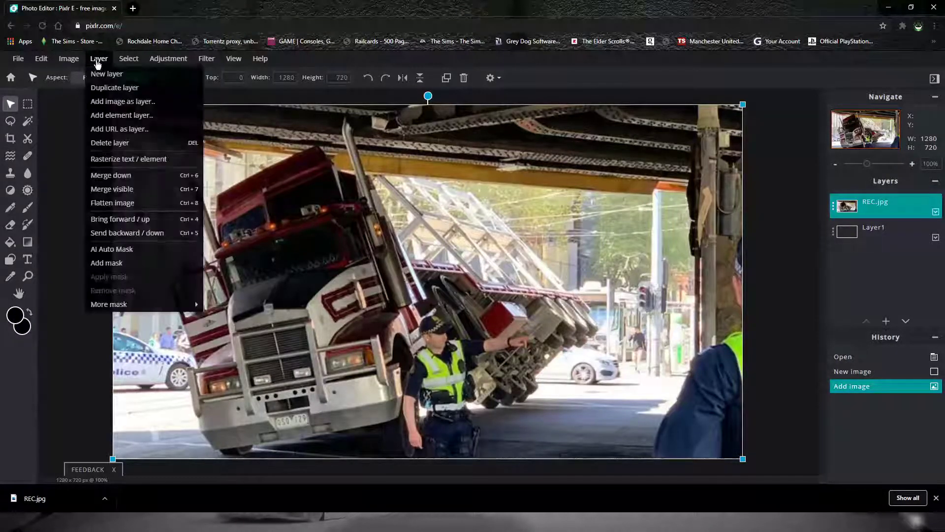
left_click(113, 109)
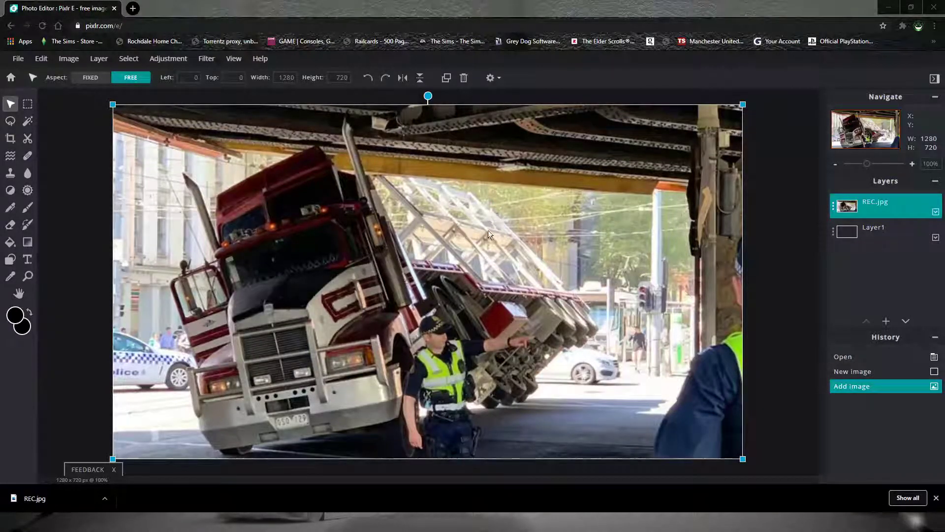
double_click(510, 304)
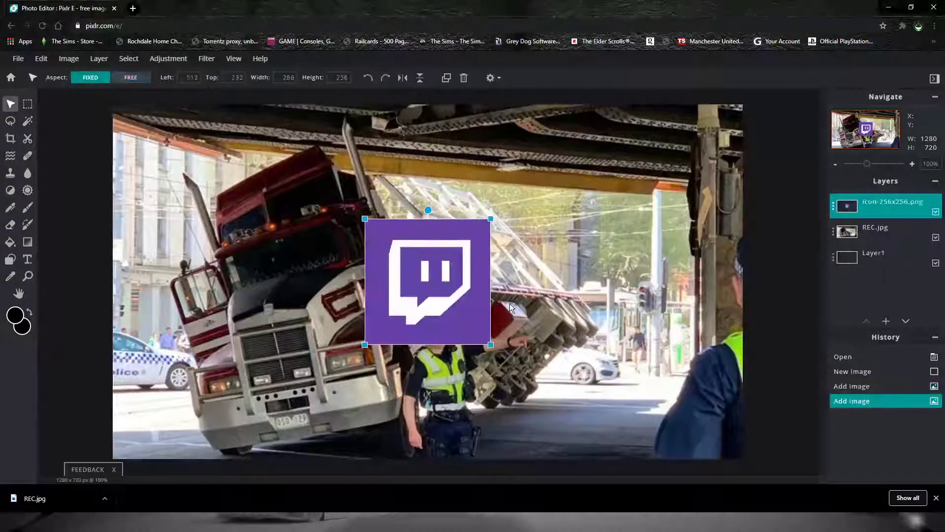
left_click_drag(415, 285, 654, 183)
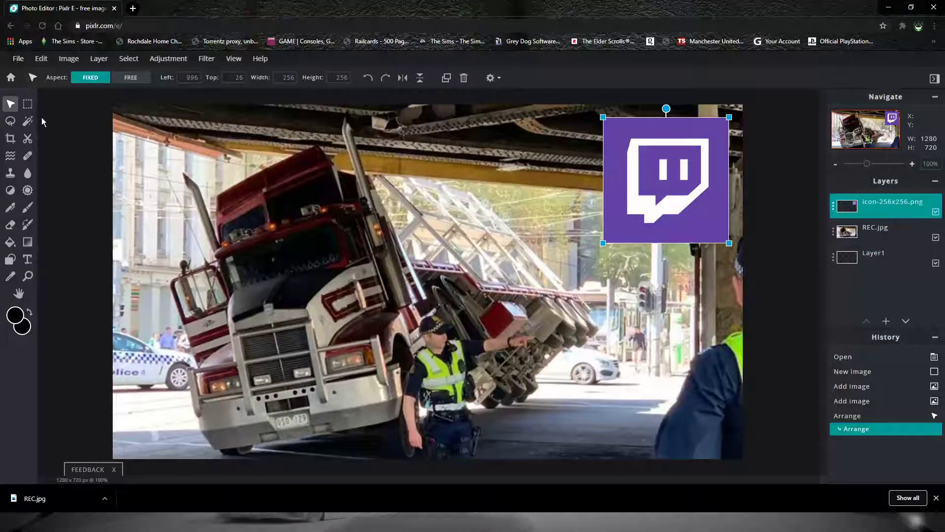
Free transform the Twitch logo layer down to about 174 x 190 px and apply the transform.
left_click(41, 60)
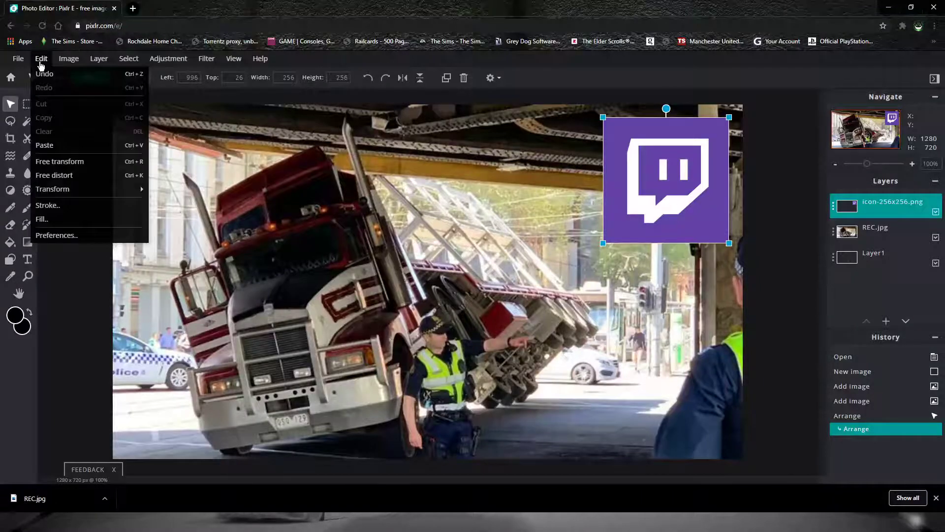
left_click(55, 162)
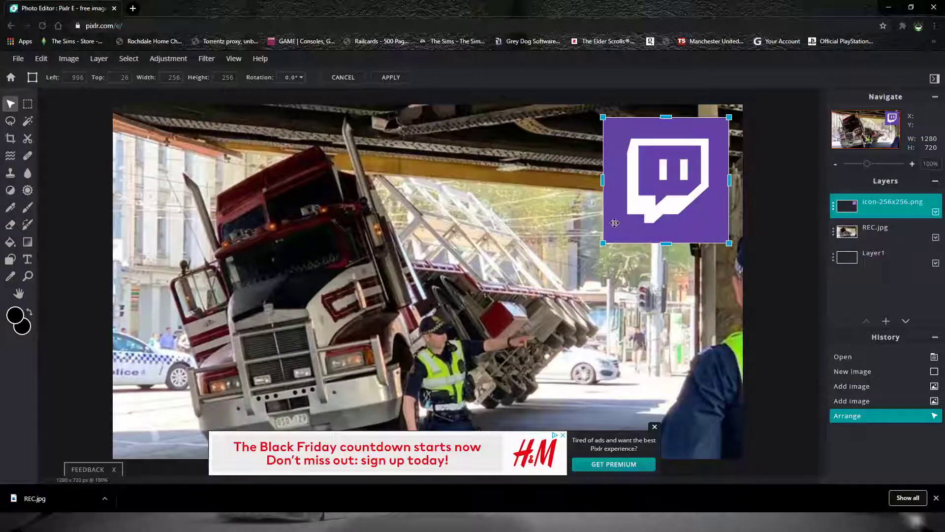
left_click_drag(604, 183, 626, 181)
left_click_drag(625, 116, 688, 149)
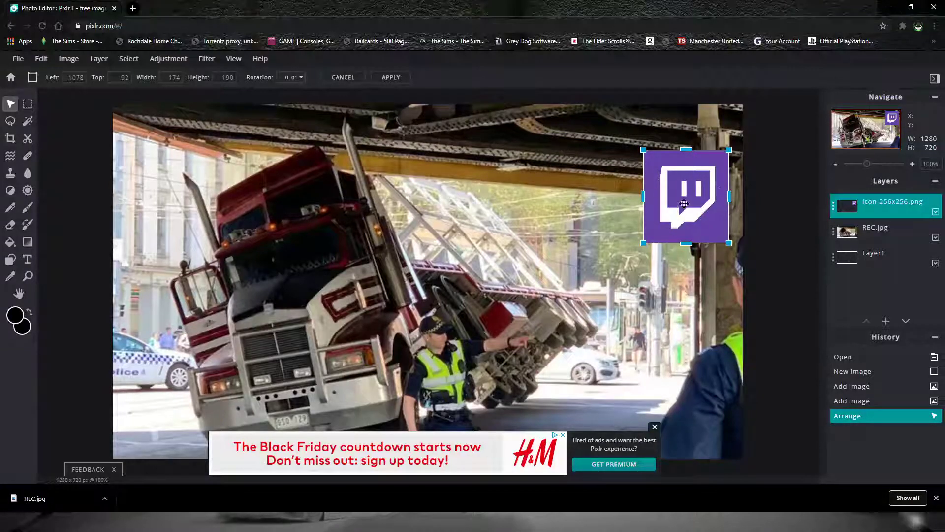
left_click(935, 212)
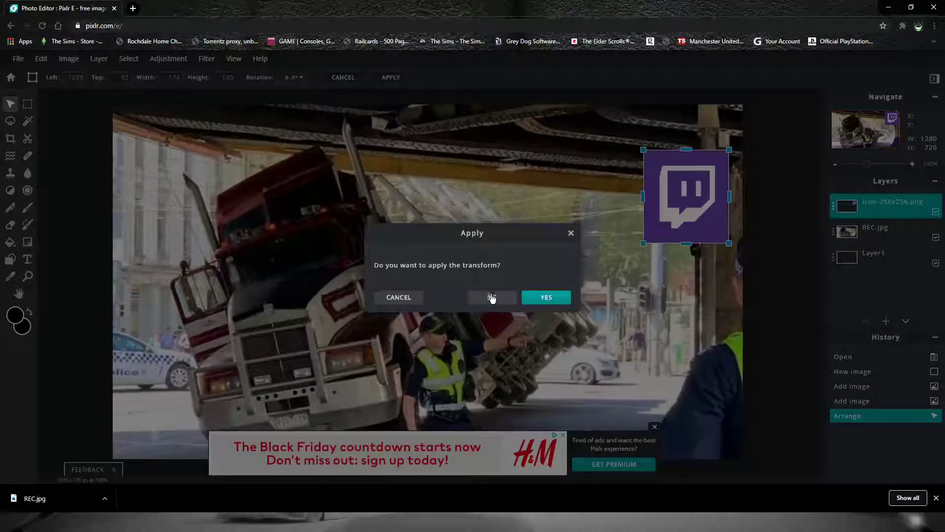
left_click(546, 297)
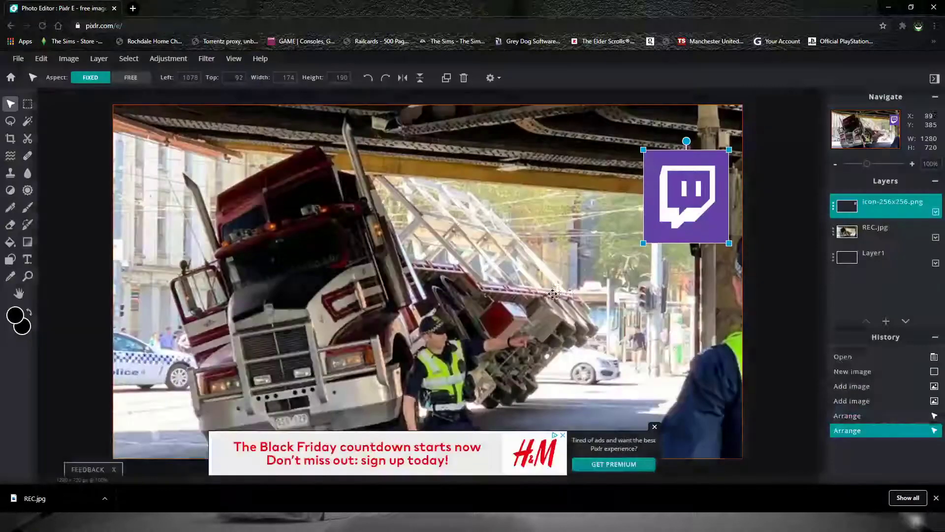
Hide and delete the icon-256x256.png layer, then close the advertisement banner.
left_click(936, 216)
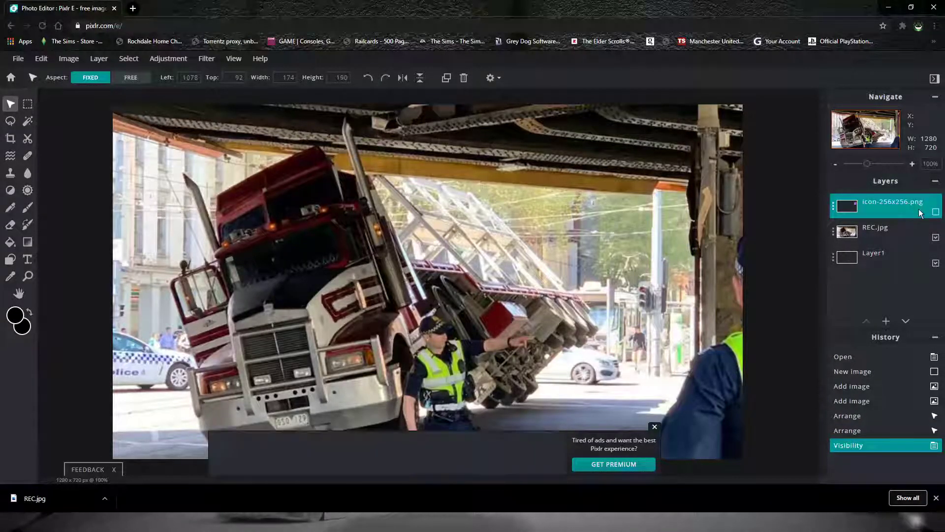
left_click(834, 209)
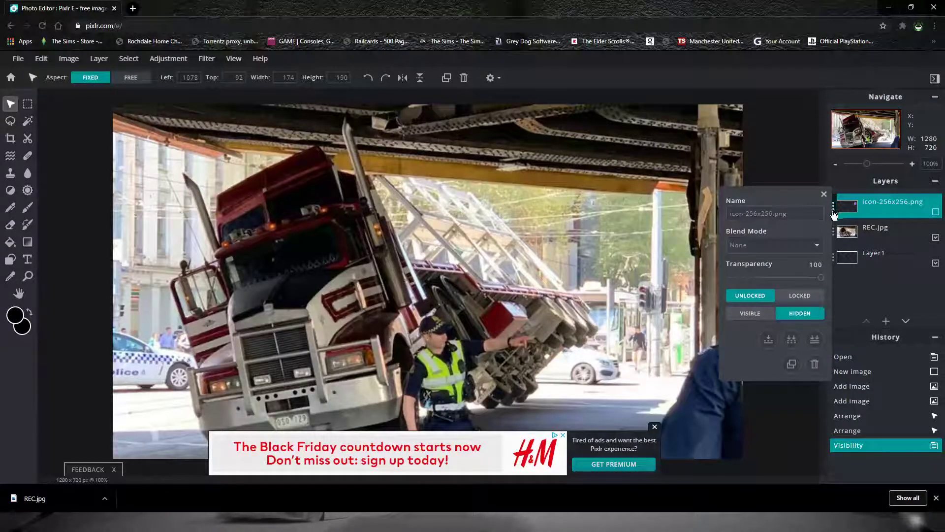
left_click(814, 364)
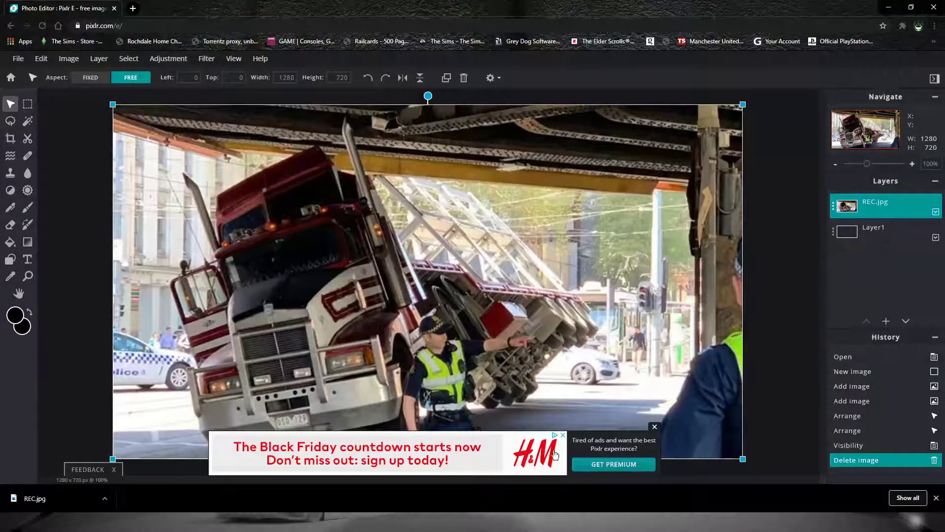
left_click(655, 427)
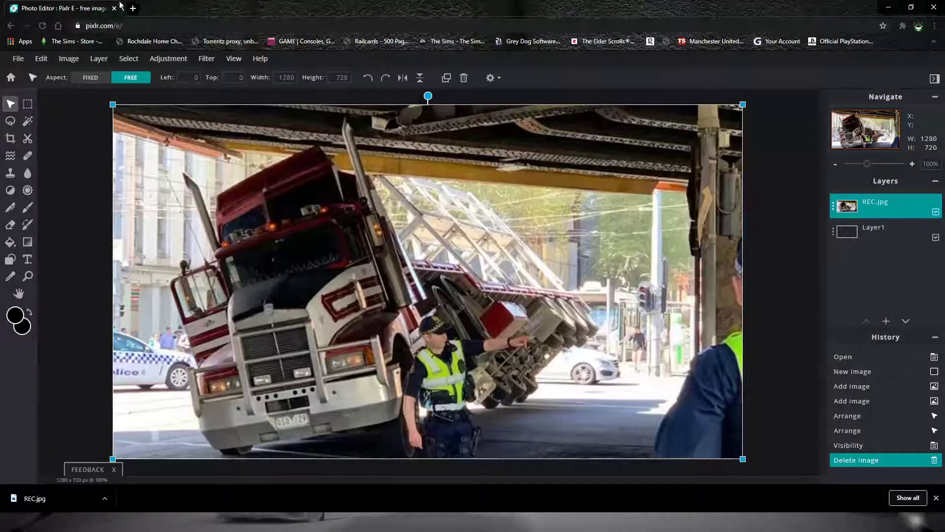
Search Google in a new browser tab for "cool background" and refine the query to "cool background 1280x720".
left_click(132, 10)
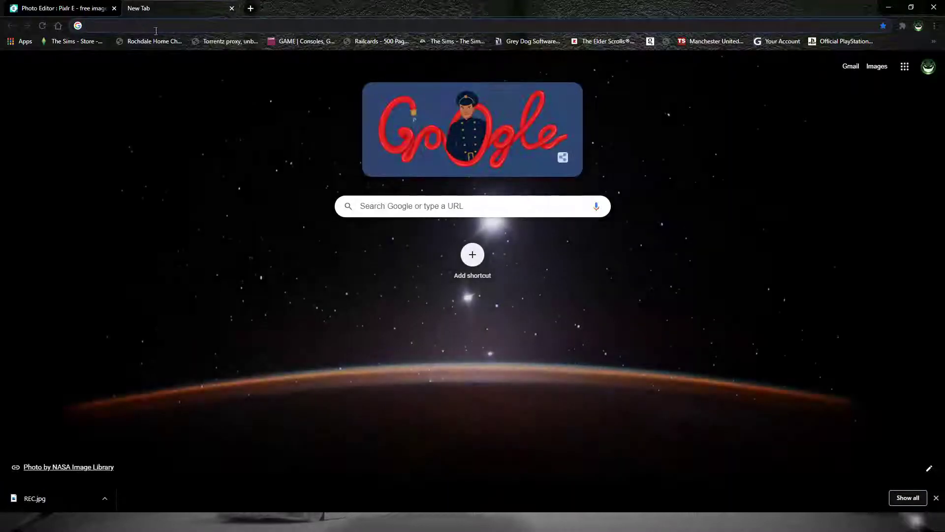
left_click(425, 210)
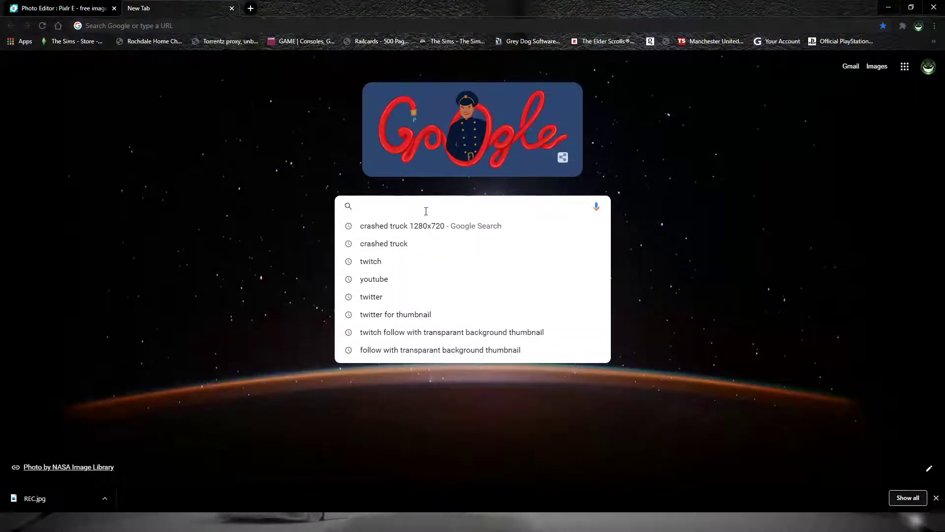
type("c")
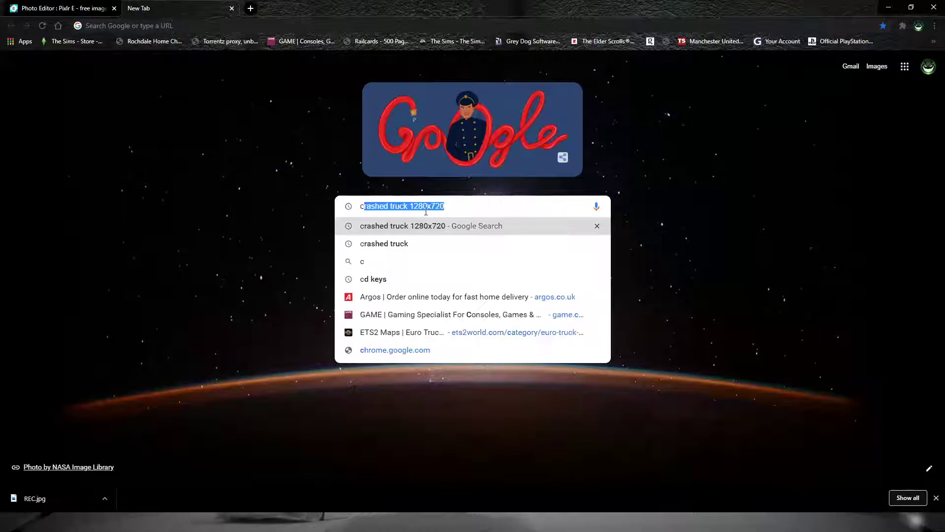
type("ool b")
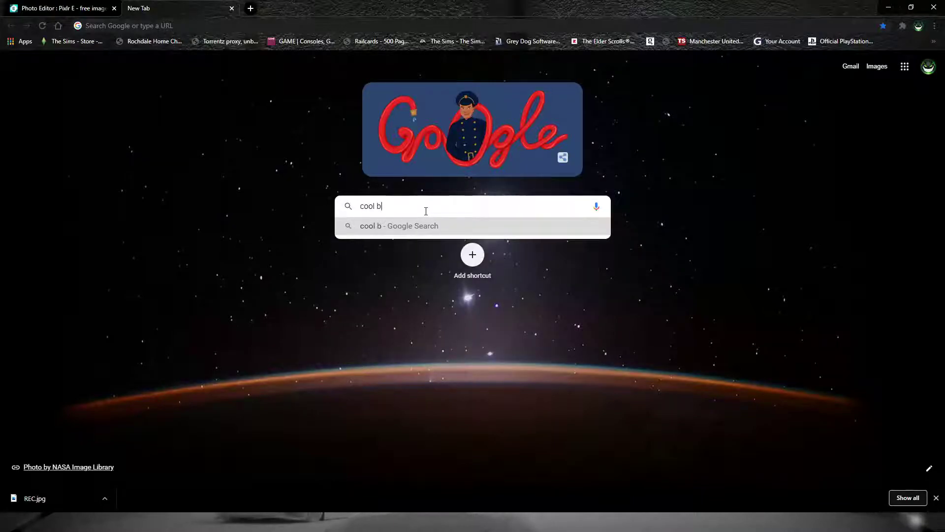
type("ackground")
key("Return")
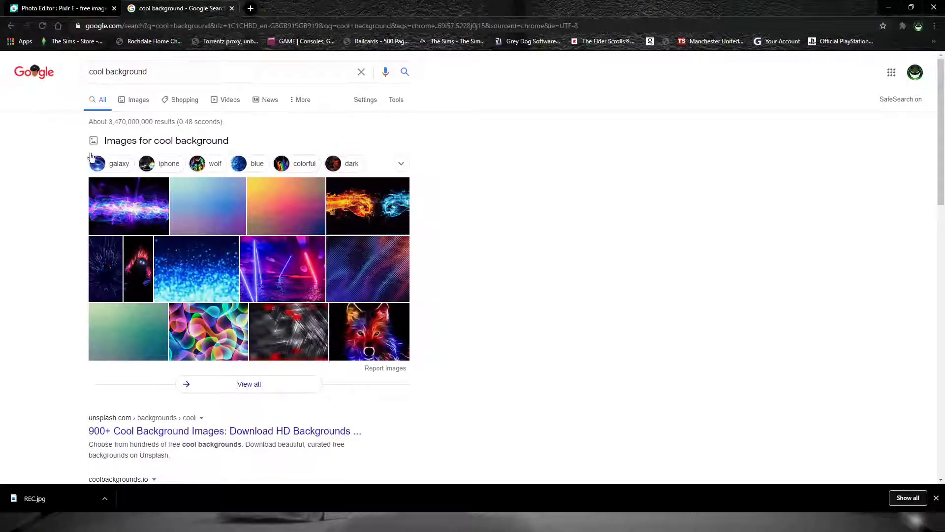
left_click(160, 71)
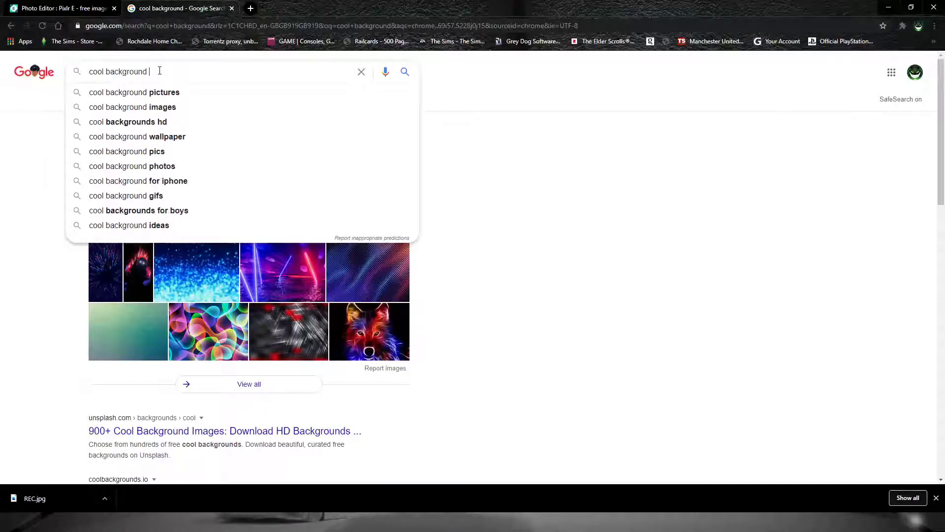
type("1280")
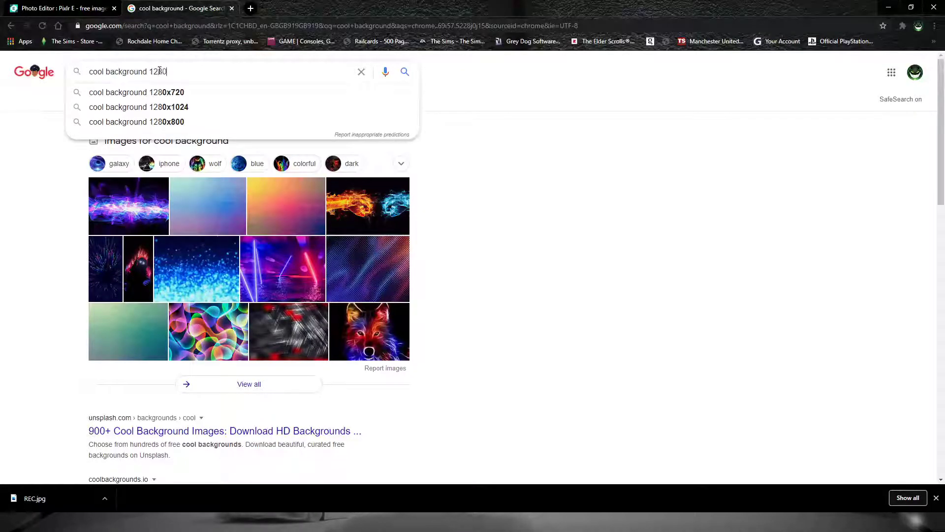
type("x")
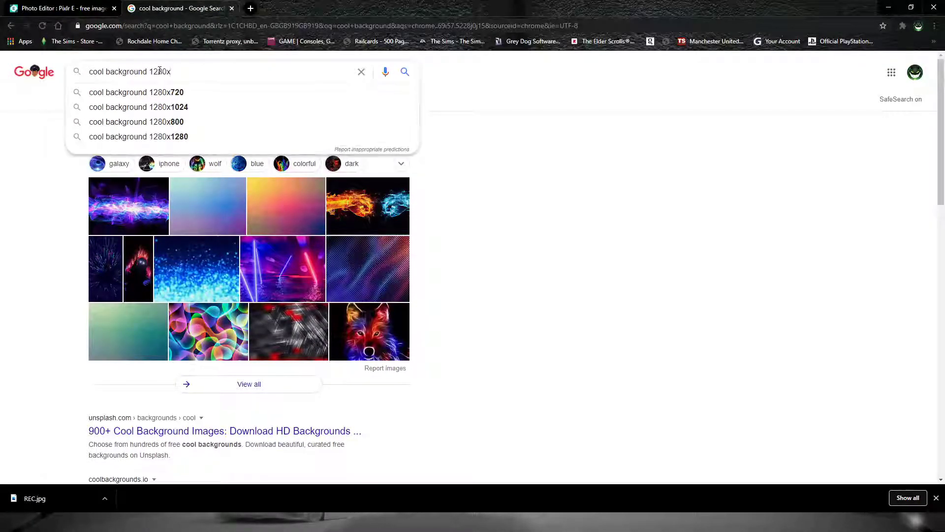
type("720")
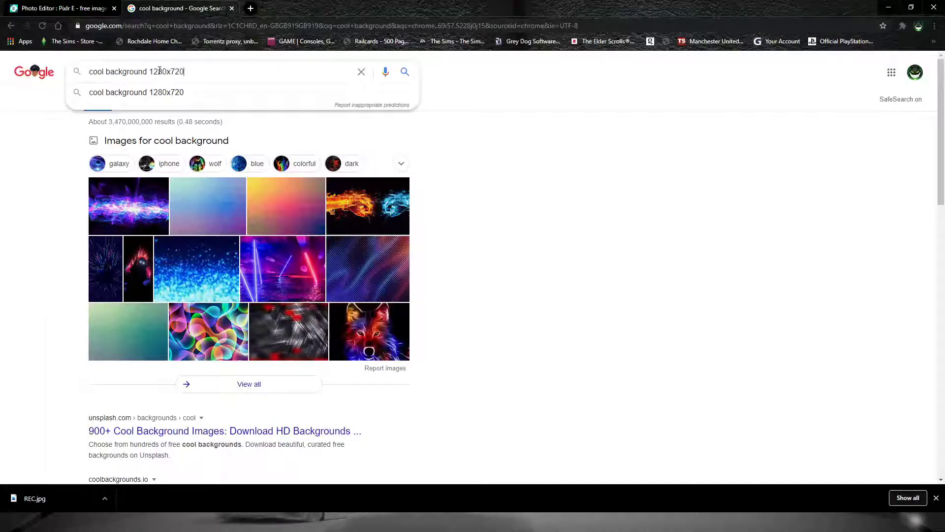
key("Return")
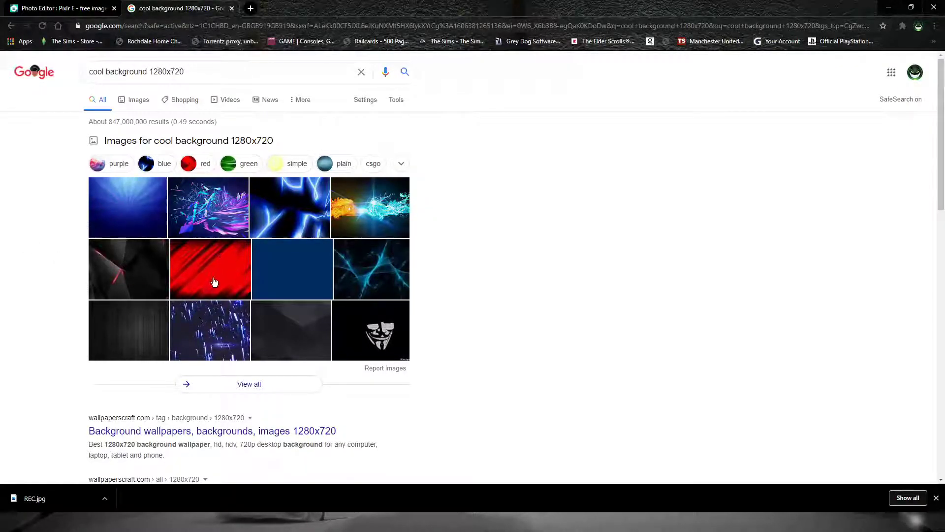
From the image results, download the WallpaperAccess picture of cyan glowing strands as 1078204.jpg and close the search tab.
left_click(133, 98)
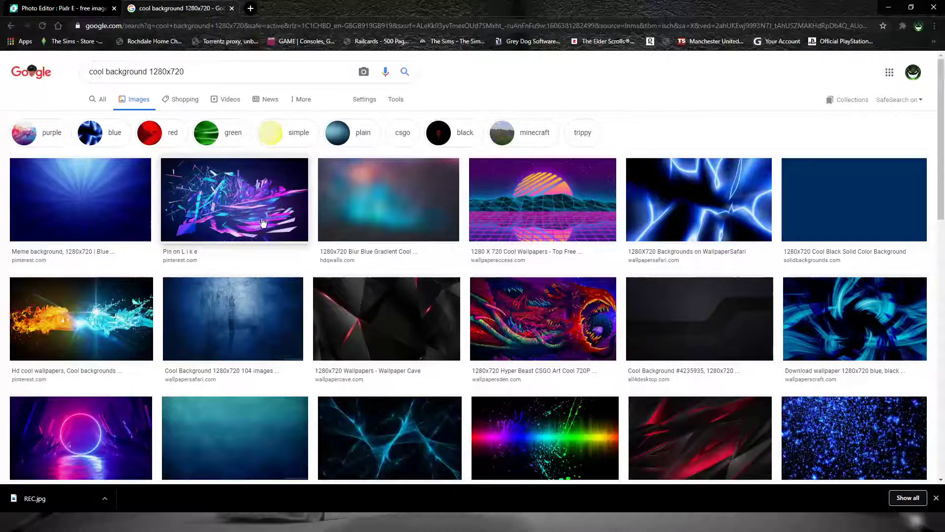
left_click(390, 444)
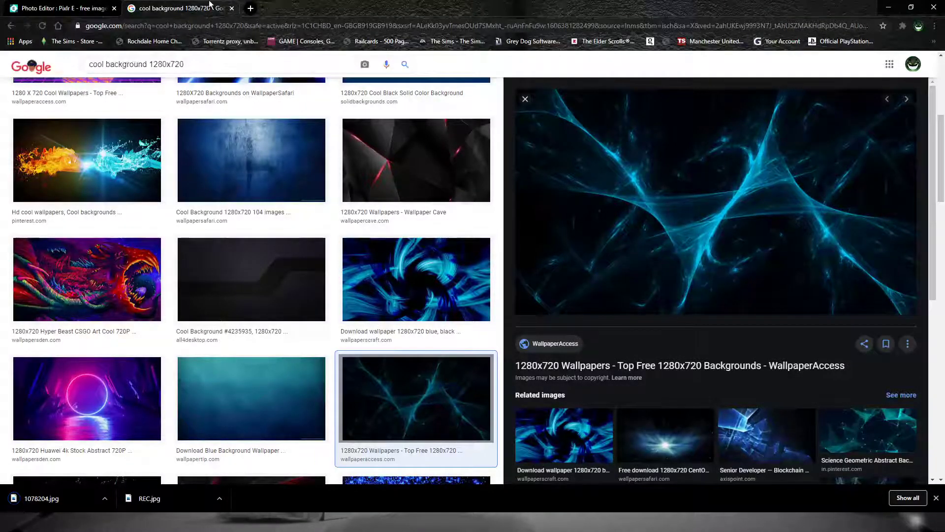
left_click(232, 8)
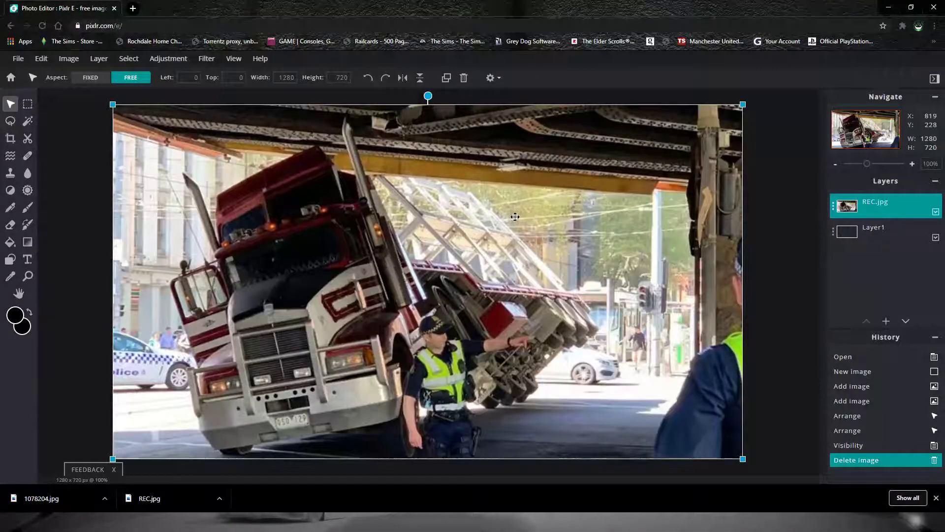
Add 1078204.jpg as an image layer and place it directly below the REC.jpg layer.
left_click(97, 61)
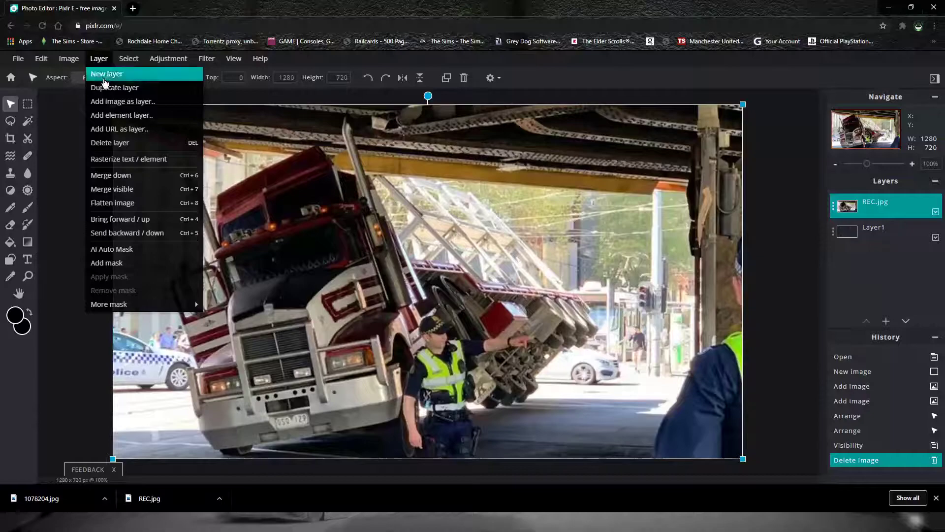
left_click(112, 103)
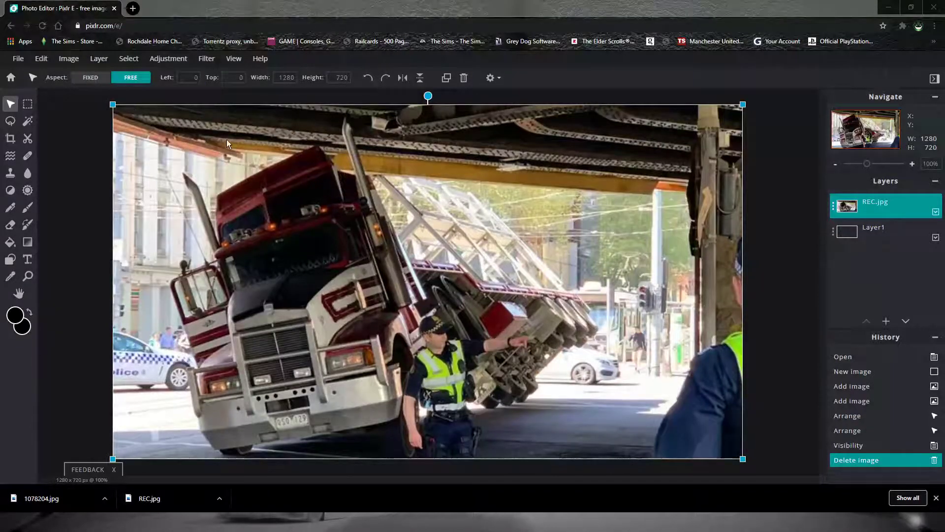
double_click(502, 300)
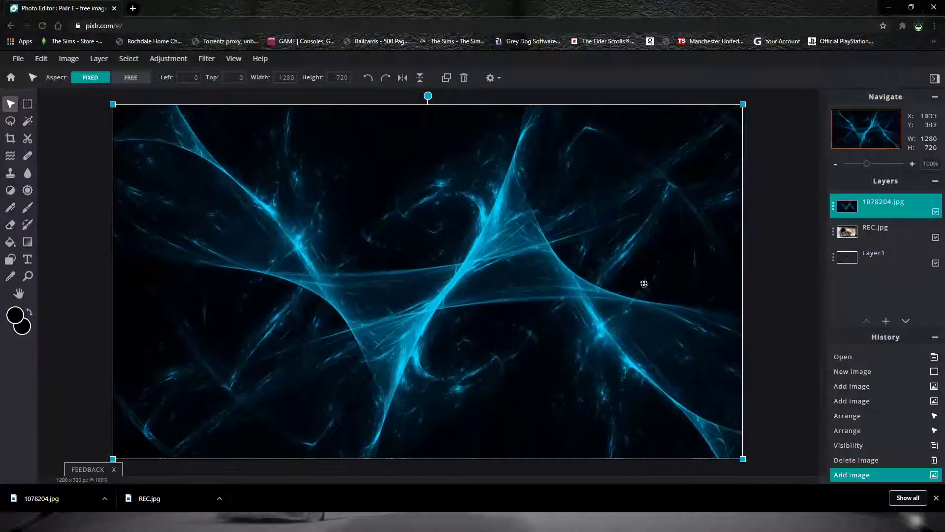
left_click_drag(888, 203, 890, 236)
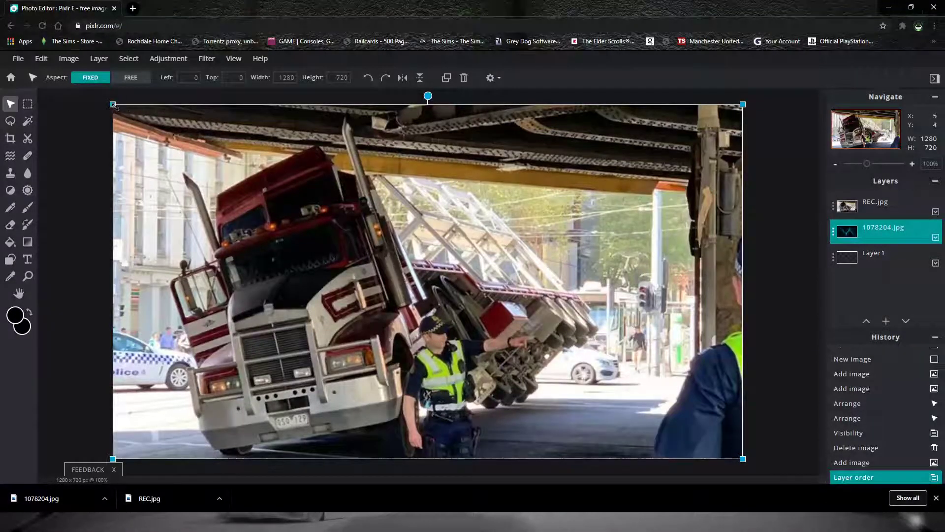
Shrink the 1078204.jpg layer to about 1160 px wide and rotate it slightly clockwise.
left_click_drag(113, 105, 145, 119)
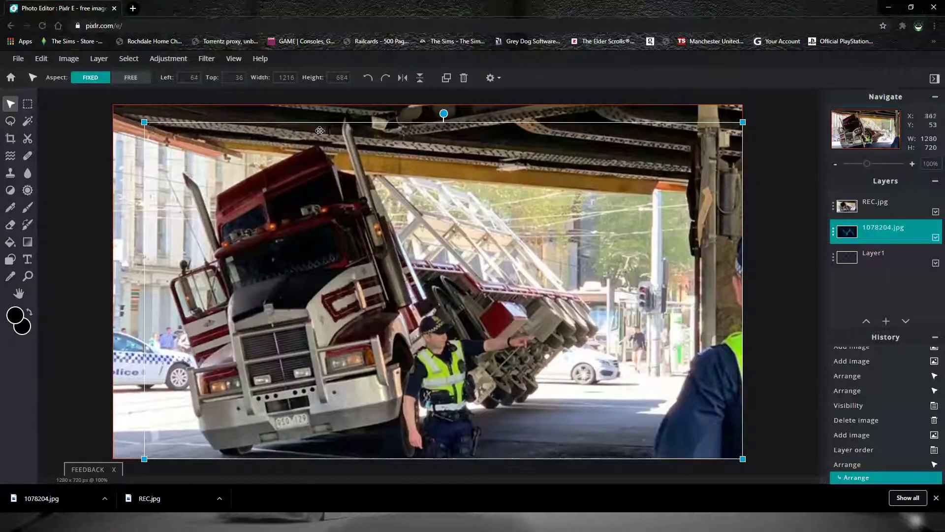
left_click_drag(443, 114, 446, 114)
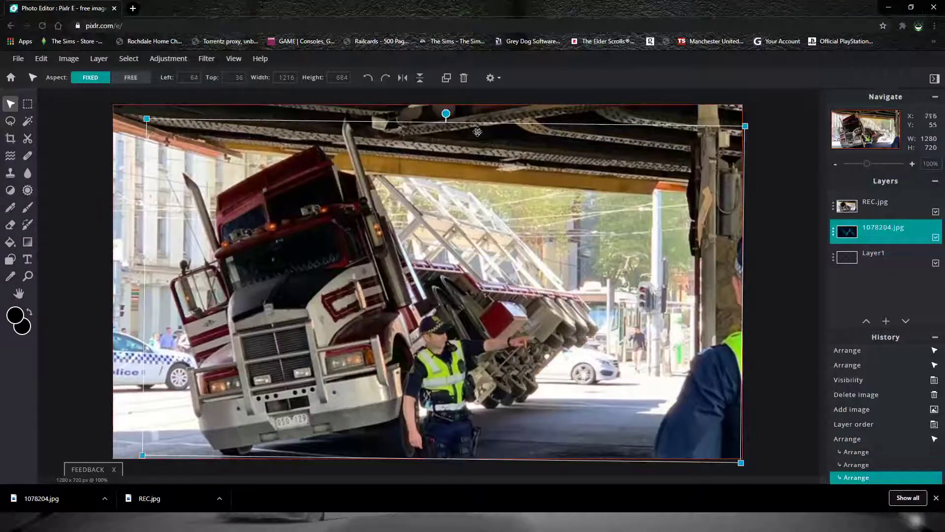
left_click_drag(743, 127, 716, 141)
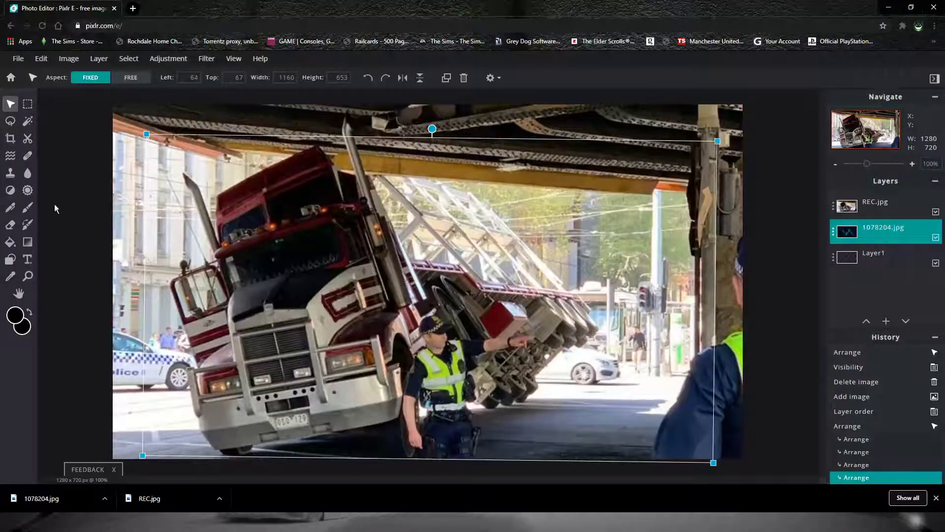
Shrink the REC.jpg truck photo to about 1092 x 605 px and position it inside the 1078204.jpg background.
left_click(129, 140)
left_click_drag(113, 104, 204, 162)
left_click_drag(565, 256, 526, 245)
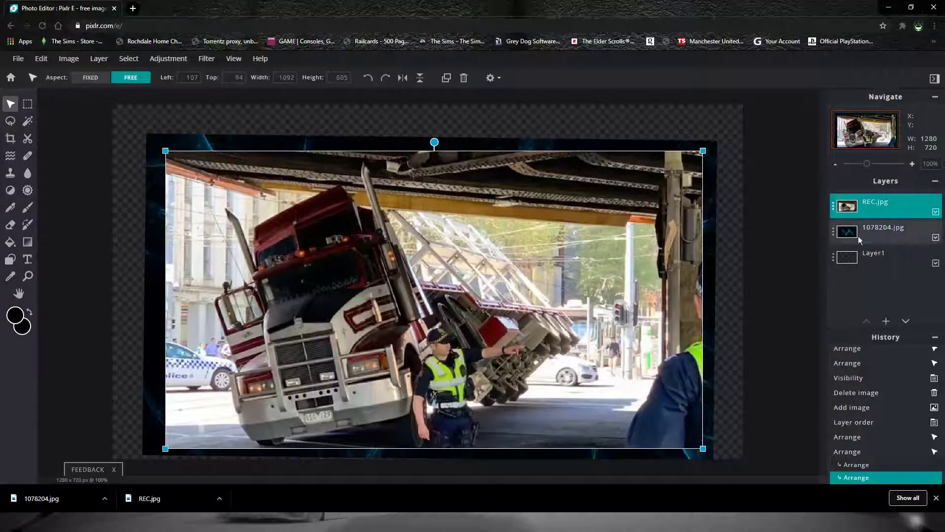
Enlarge the 1078204.jpg background layer to about 1305 x 745 px so it extends past the canvas edges.
left_click(880, 234)
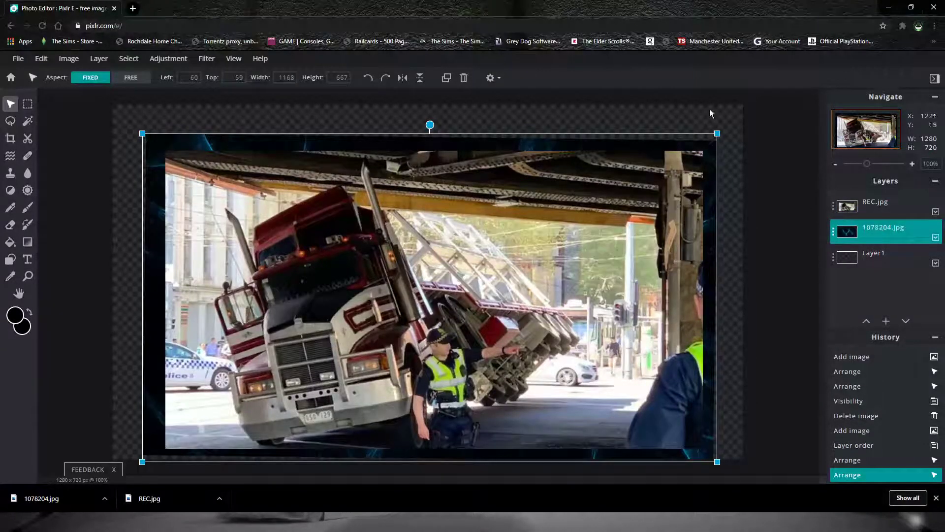
left_click_drag(716, 132, 735, 123)
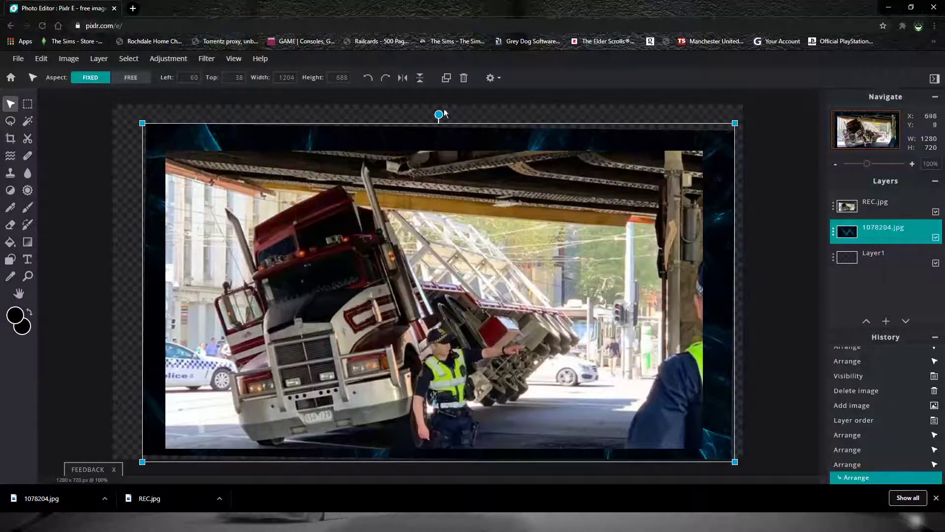
mouse_move(439, 112)
left_mouse_down()
mouse_move(443, 95)
mouse_move(439, 108)
left_mouse_up()
left_click_drag(143, 123, 114, 108)
left_click_drag(109, 102, 109, 104)
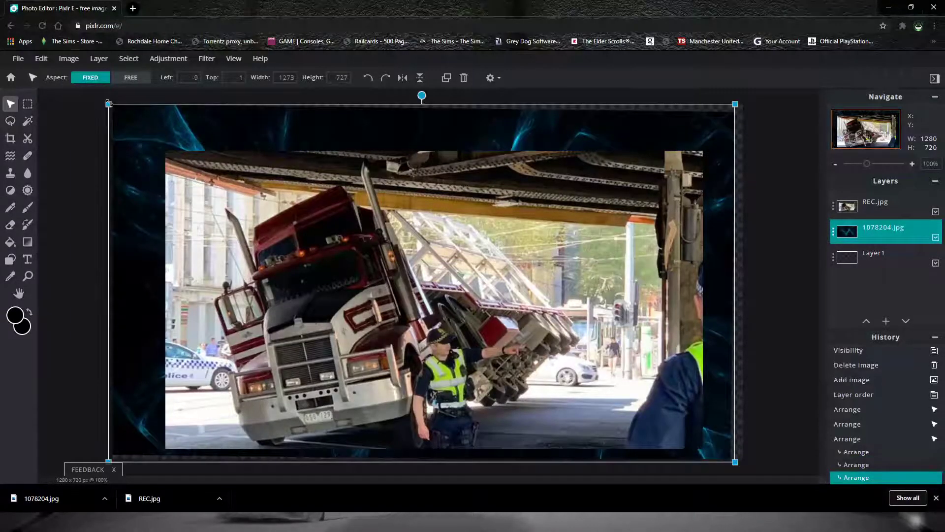
mouse_move(731, 108)
left_mouse_down()
mouse_move(753, 95)
mouse_move(749, 103)
left_mouse_up()
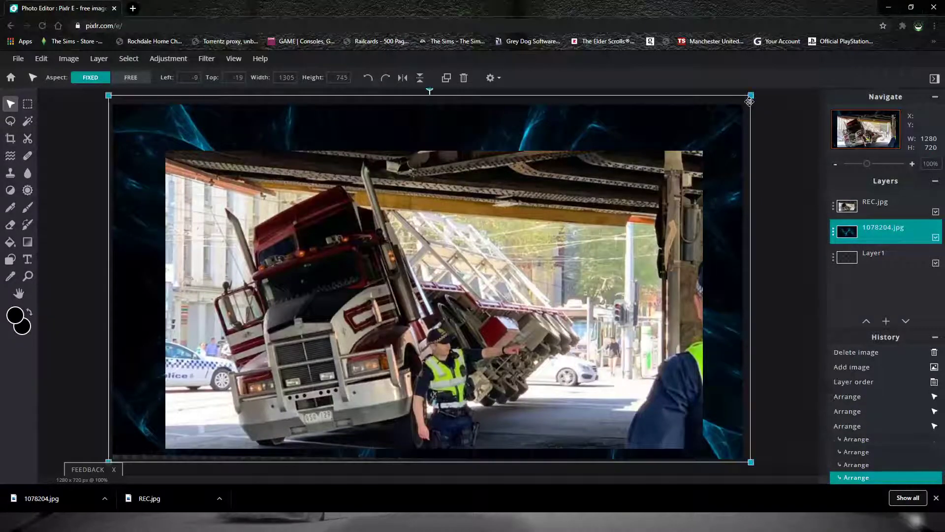
Move the REC.jpg truck photo up to about 58 px from the canvas top, leaving a border of background around it.
left_click(880, 201)
left_click_drag(479, 268, 480, 250)
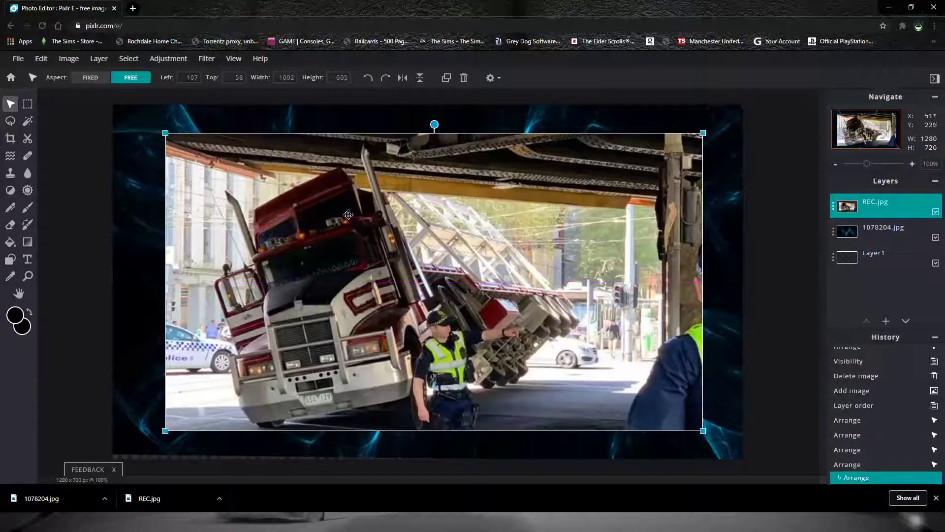
Enlarge the REC.jpg truck photo to about 1226 x 664 px, leaving only a narrow border of the blue background around it.
left_click_drag(166, 133, 130, 117)
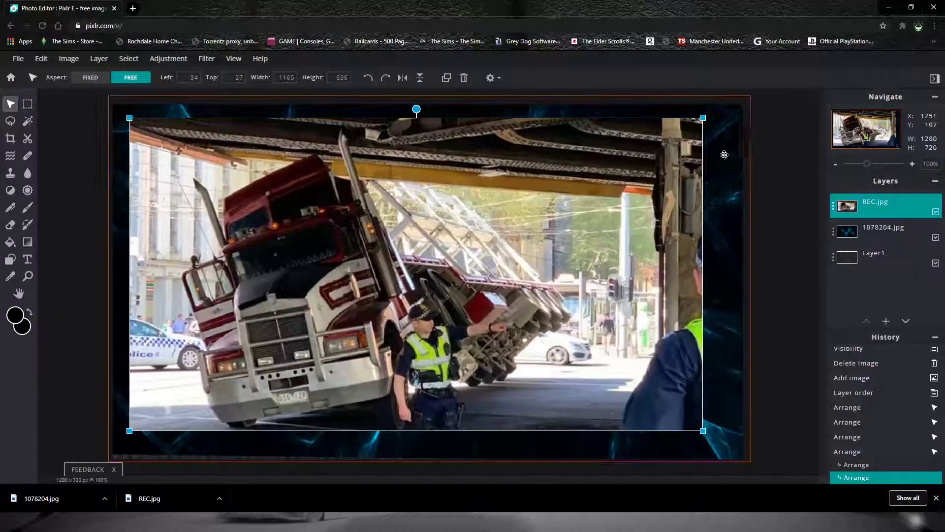
left_click_drag(703, 118, 730, 118)
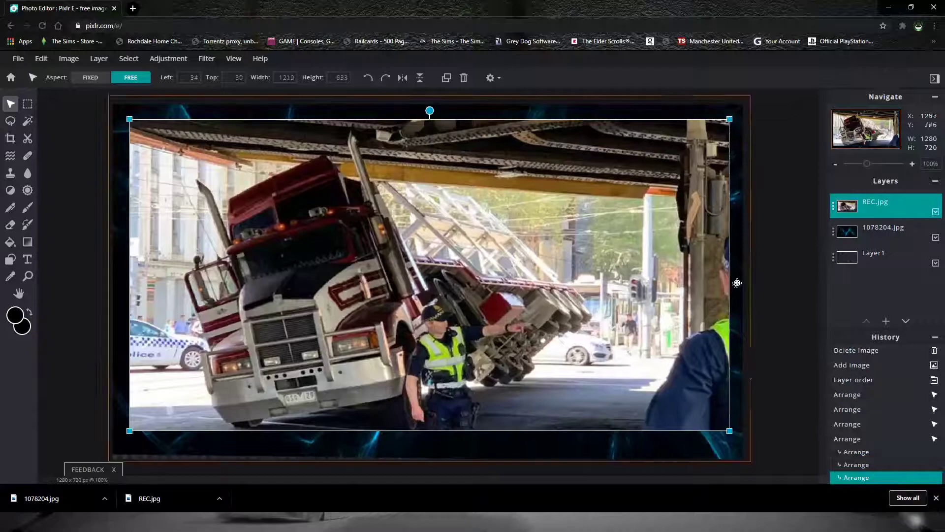
left_click_drag(730, 431, 731, 449)
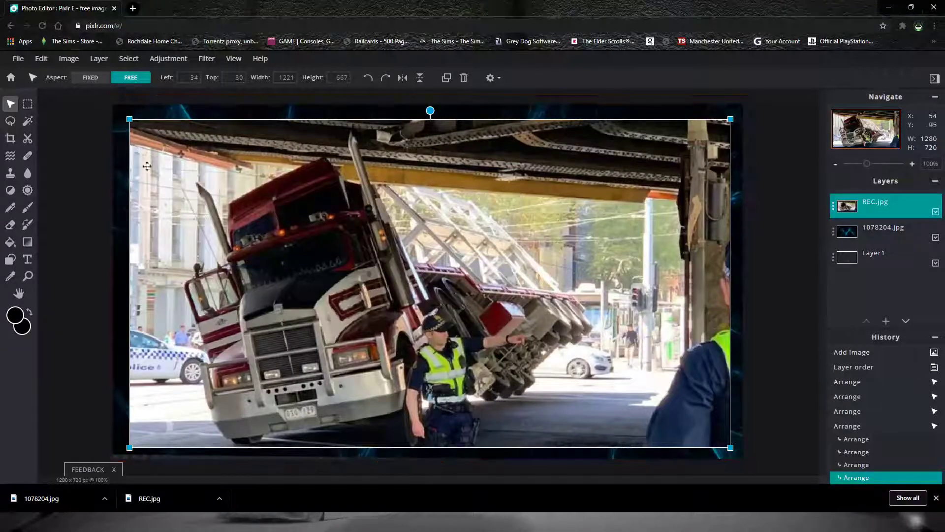
left_click_drag(131, 446, 129, 444)
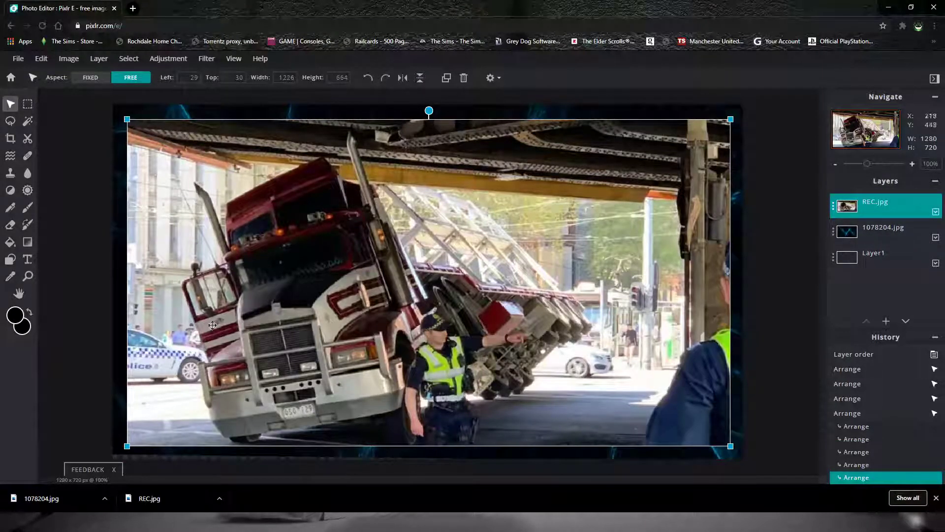
Add a new text layer over the truck photo reading "Dog5older".
left_click(25, 260)
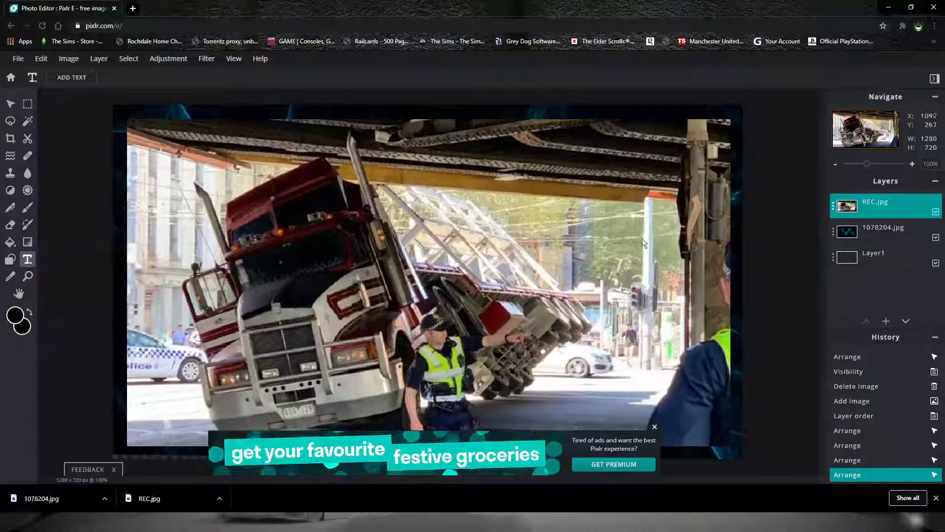
left_click(603, 222)
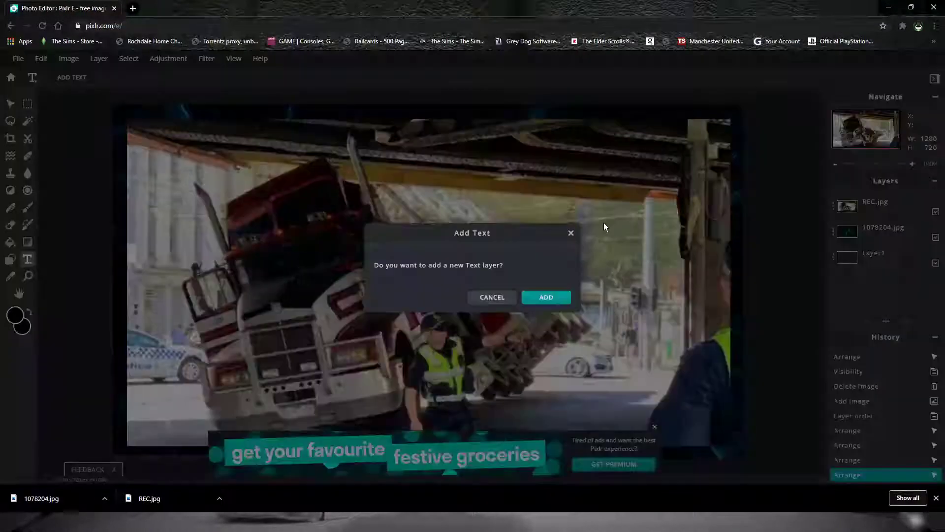
left_click(537, 297)
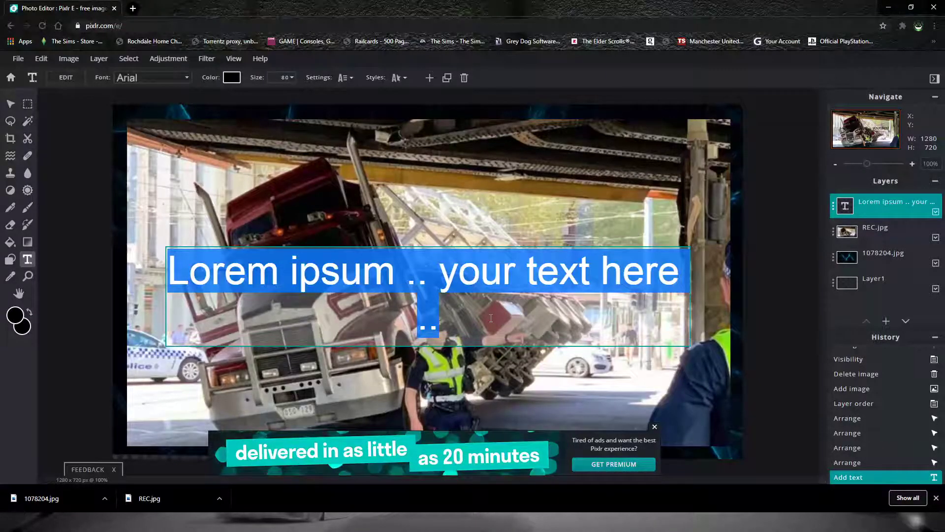
type("Dog")
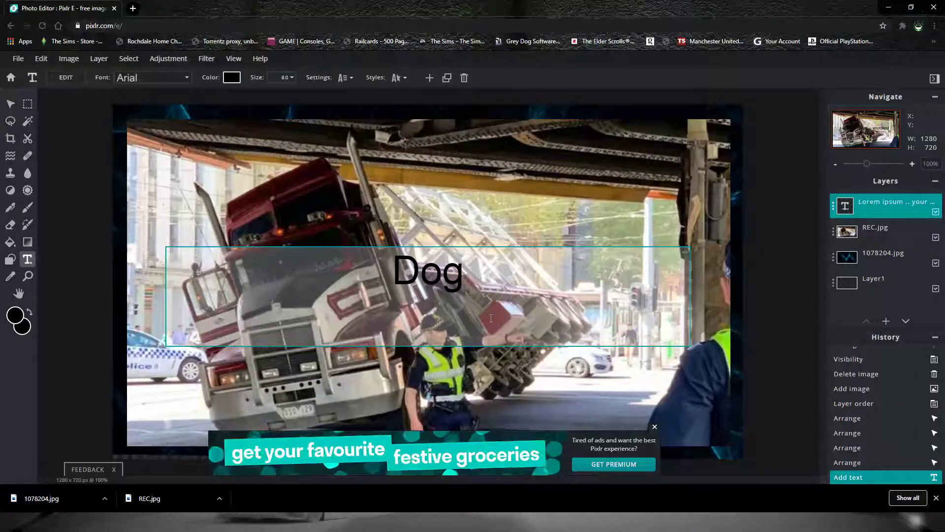
type("5")
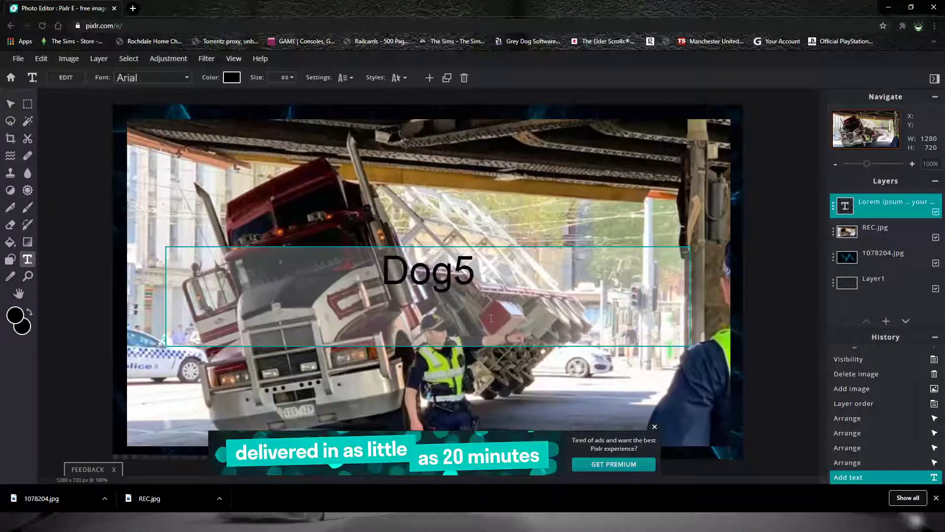
type("ol")
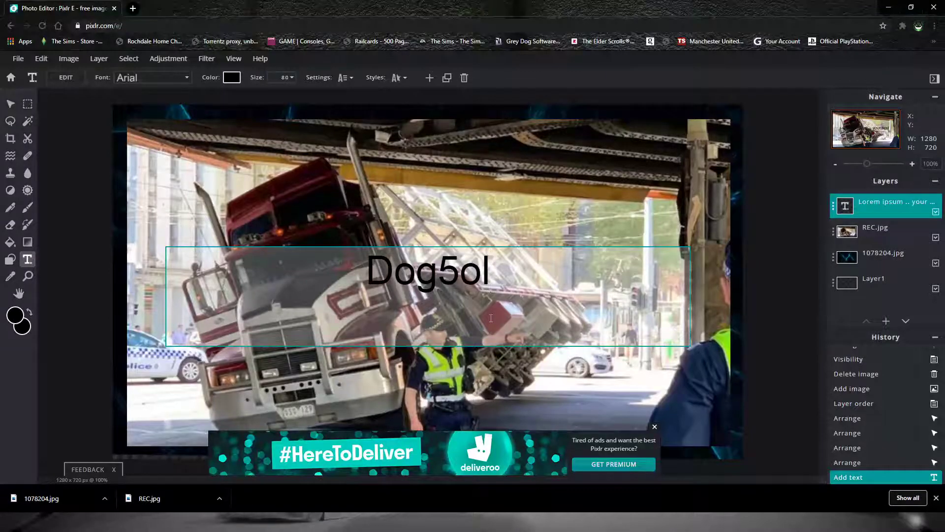
type("der")
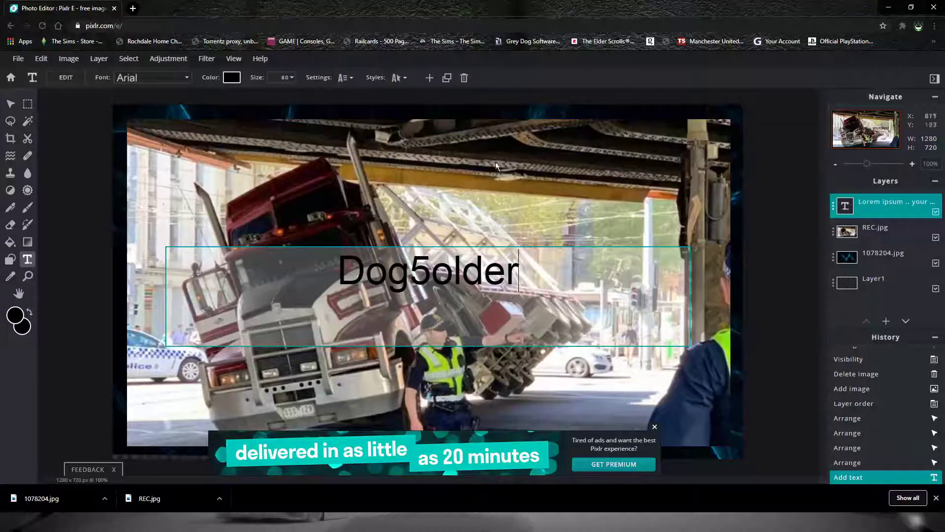
left_click(139, 80)
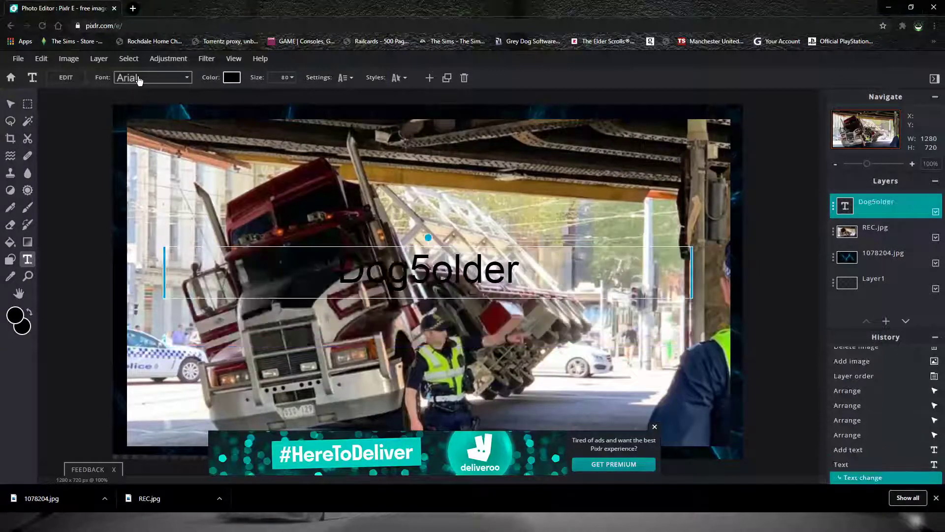
Look at dafont.com's Script > Graffiti fonts in a new browser tab, accepting the data notice, and return to the Pixlr editor.
left_click(133, 8)
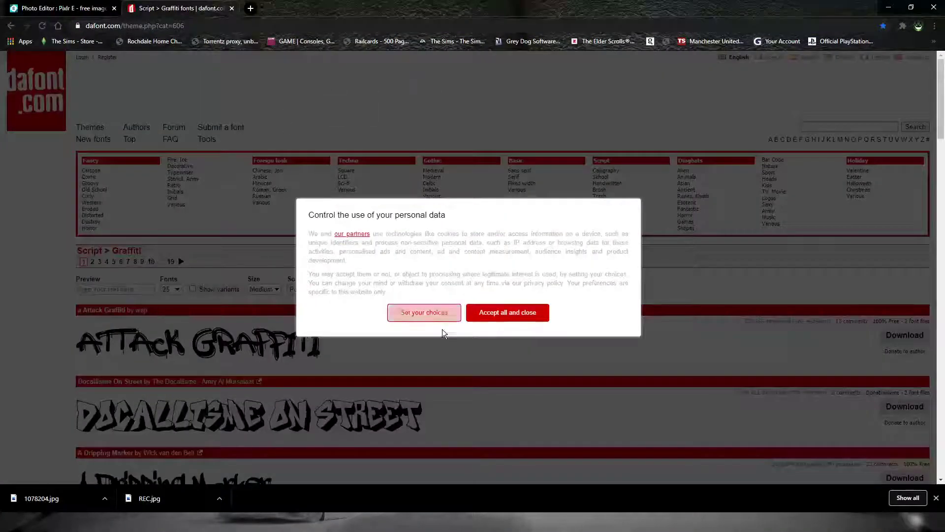
left_click(515, 315)
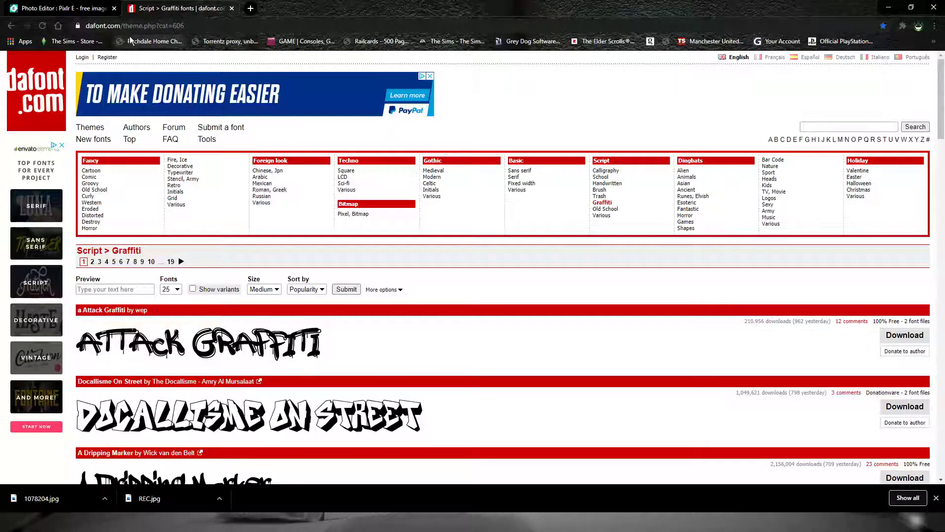
left_click(232, 8)
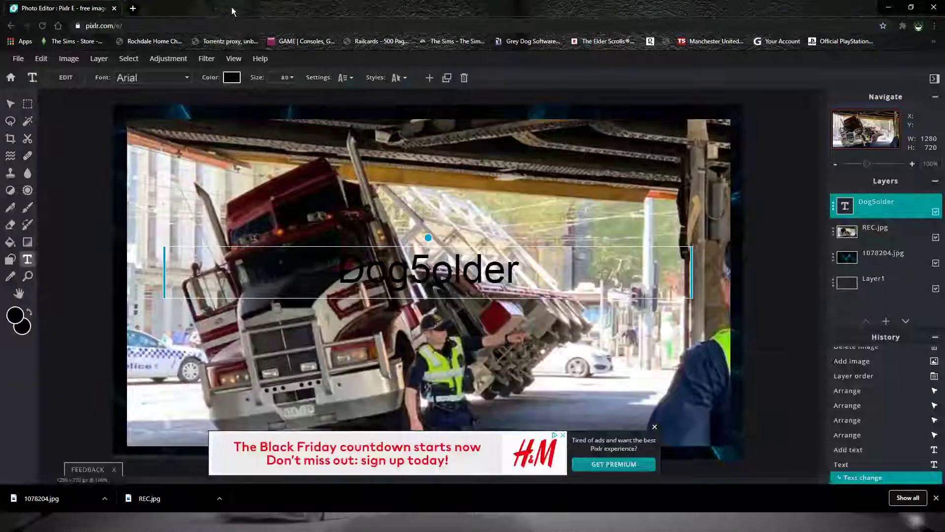
Set the font of the Dog5older text to Dankduck.
left_click(146, 79)
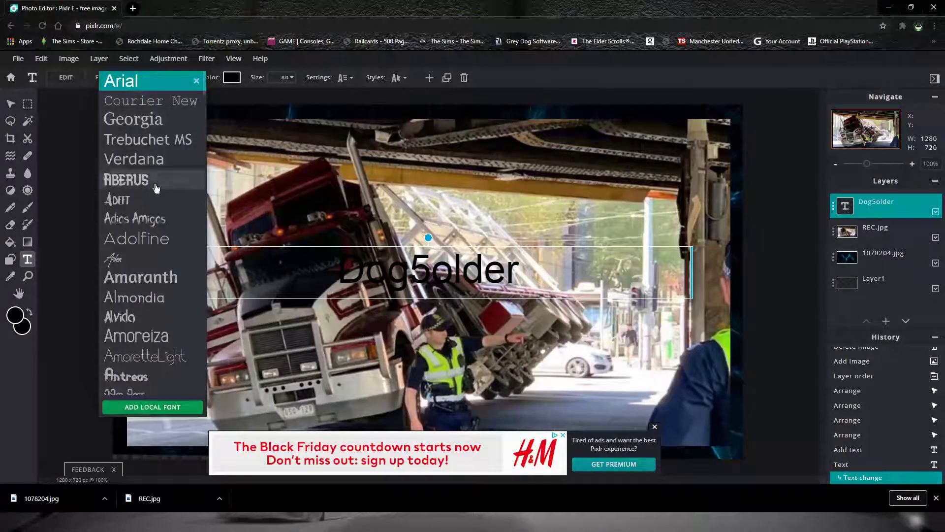
scroll(182, 202, "down", 6)
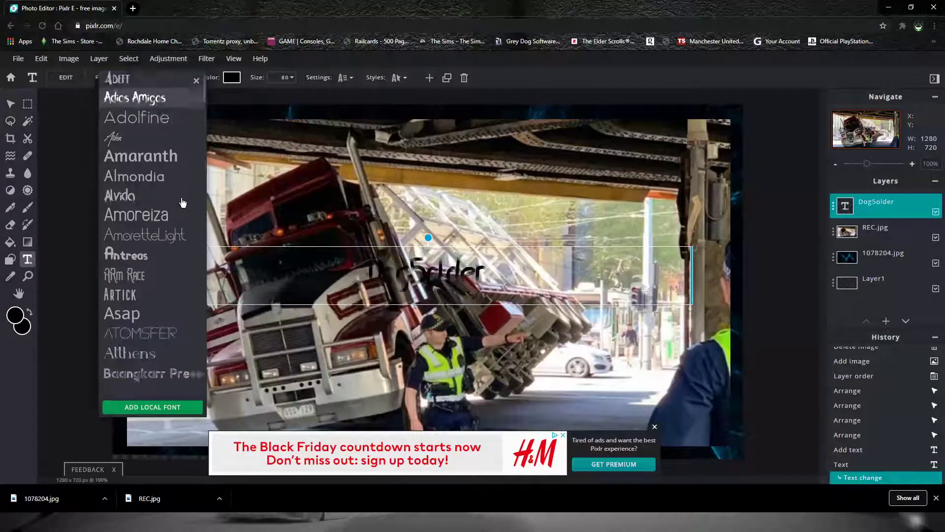
scroll(176, 204, "down", 6)
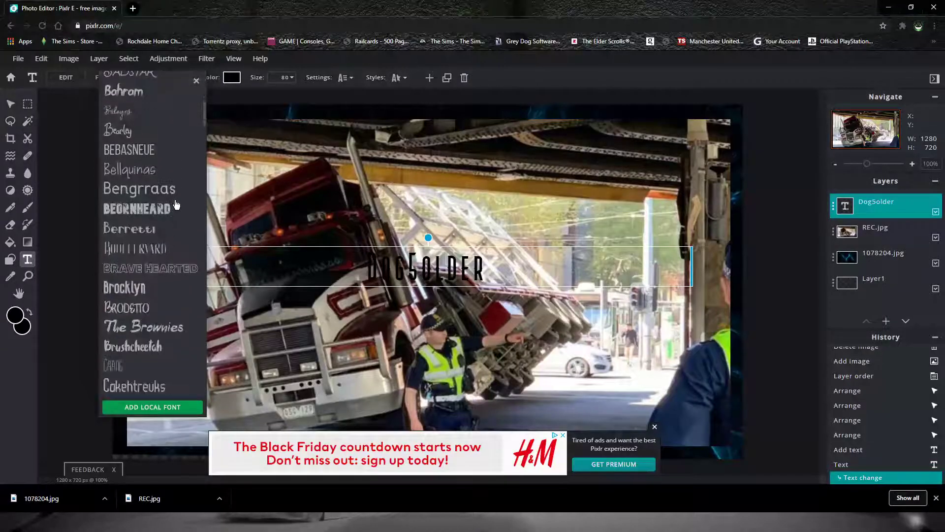
scroll(176, 204, "down", 6)
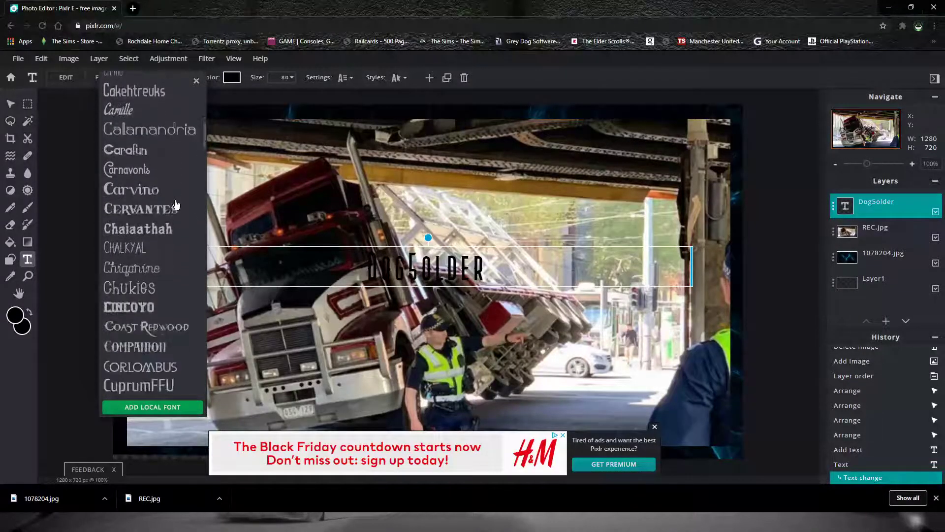
scroll(176, 204, "down", 6)
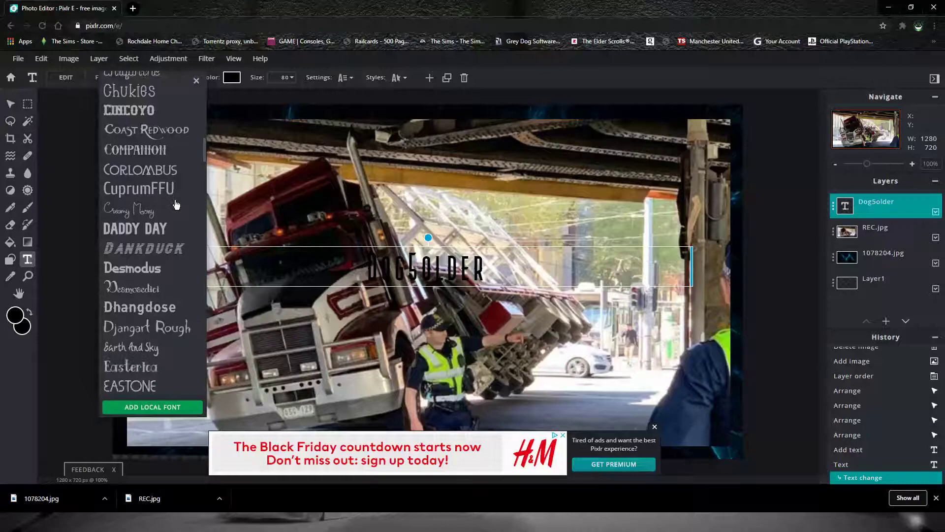
scroll(176, 204, "down", 1)
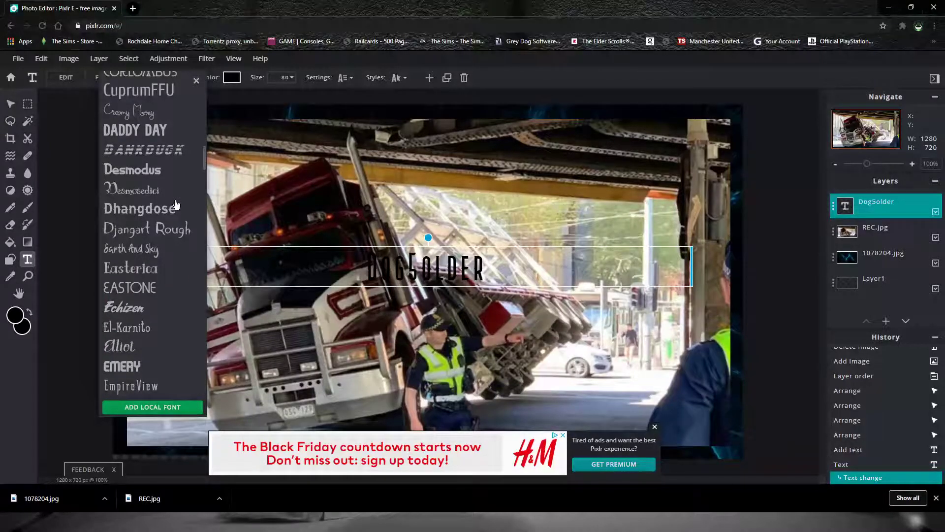
left_click(167, 155)
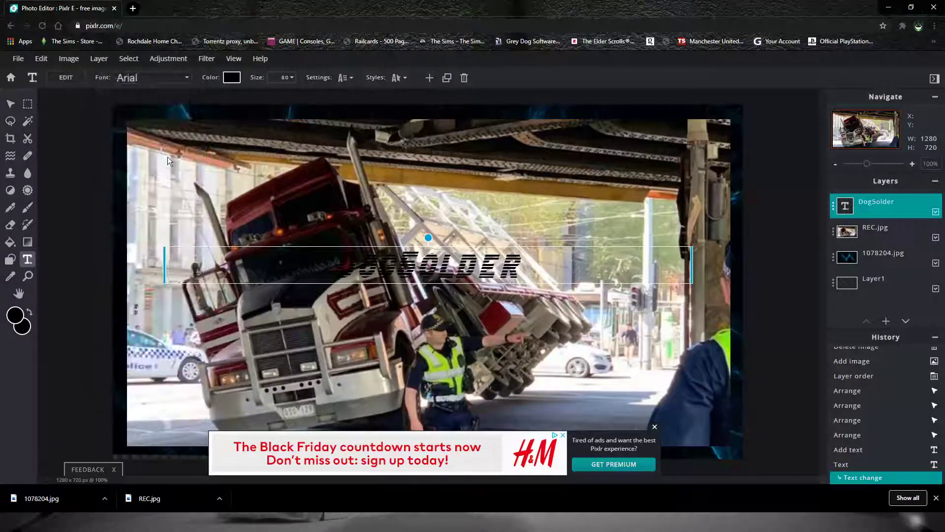
Change the Dog5older text color to pure red, #FF0000.
left_click(230, 83)
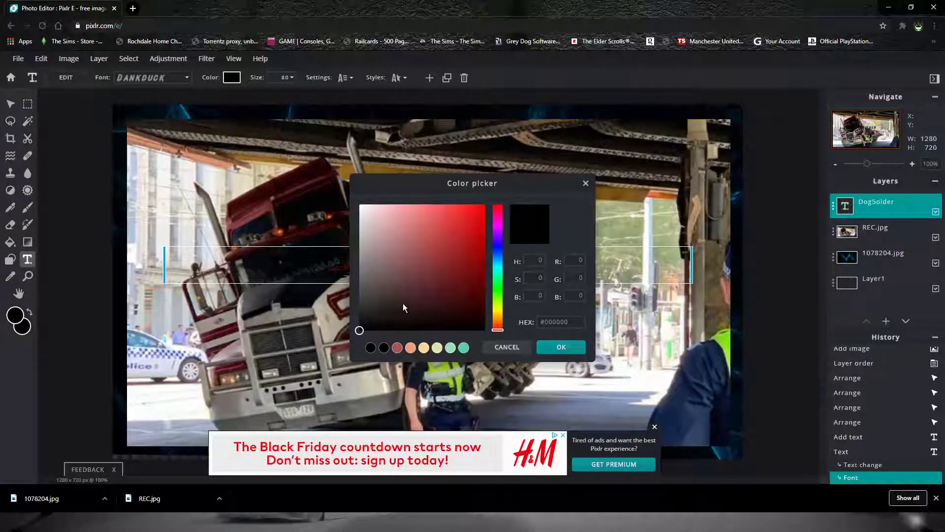
left_click_drag(360, 331, 486, 194)
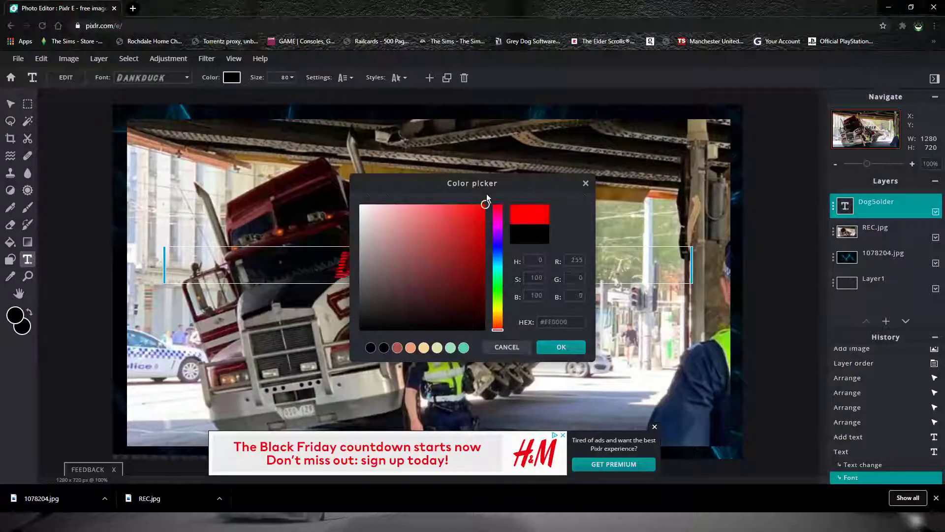
left_click(560, 348)
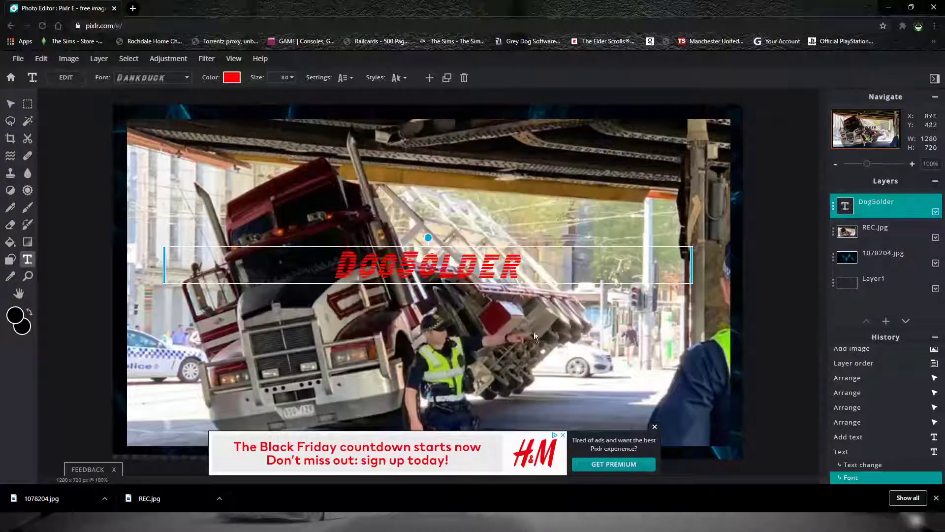
Increase the Dog5older text size to 168 and move the text to the upper part of the truck photo, right of centre.
left_click(292, 78)
mouse_move(219, 97)
left_mouse_down()
mouse_move(236, 96)
mouse_move(224, 101)
left_mouse_up()
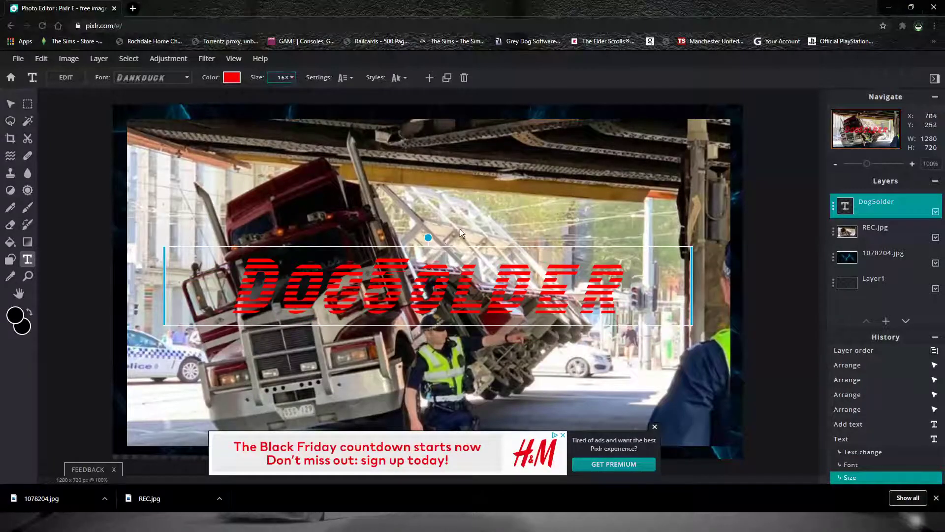
left_click_drag(439, 281, 523, 150)
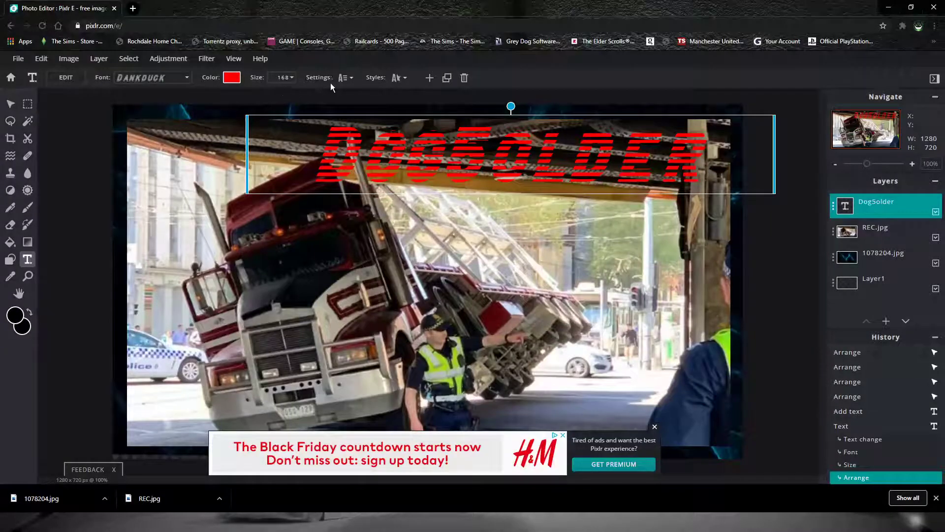
Try bold on the Dog5older text, turn it back off, and apply italic.
left_click(346, 80)
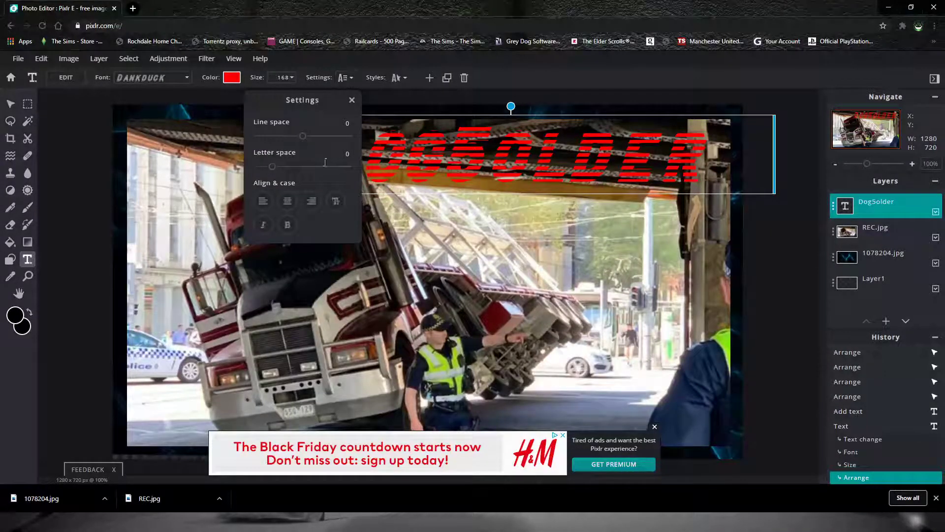
left_click(288, 226)
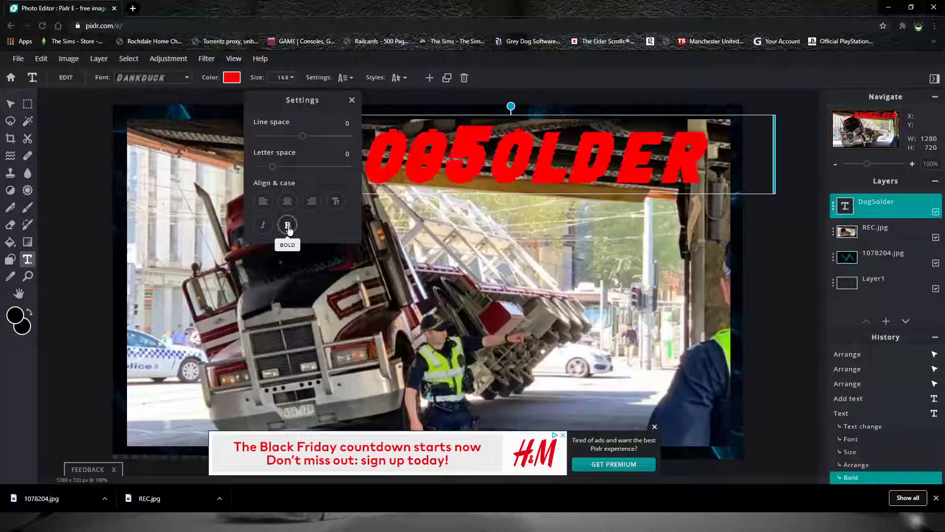
left_click(288, 227)
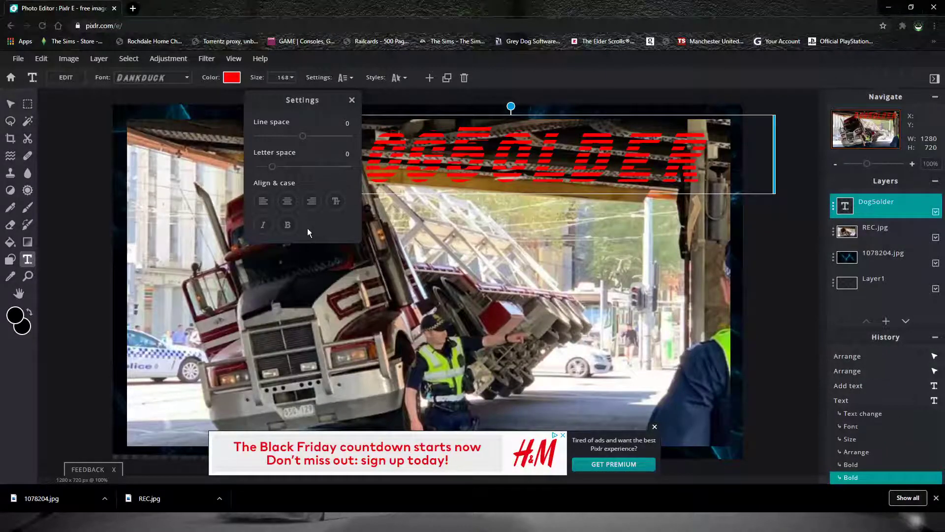
left_click(265, 226)
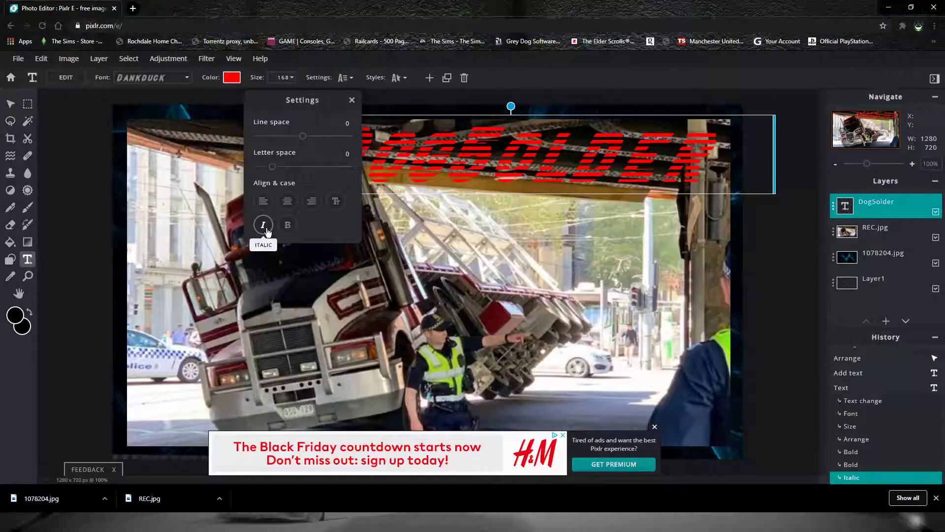
Add a black #000000 outline of size 4 to the Dog5older text.
left_click(397, 77)
left_click(399, 80)
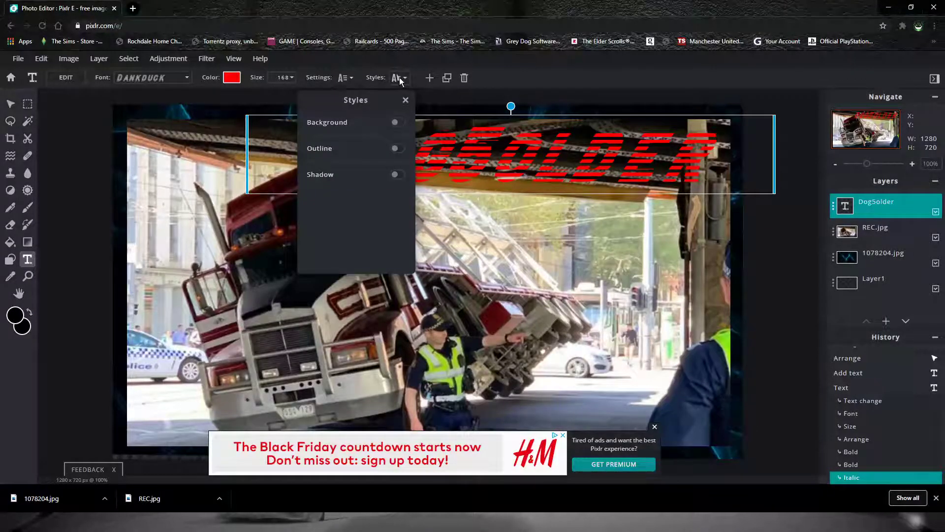
left_click(397, 149)
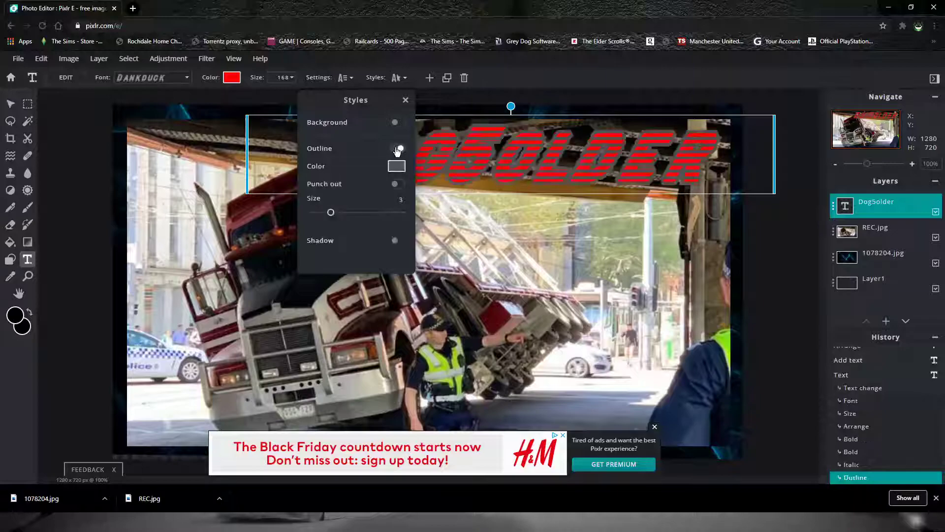
left_click(396, 166)
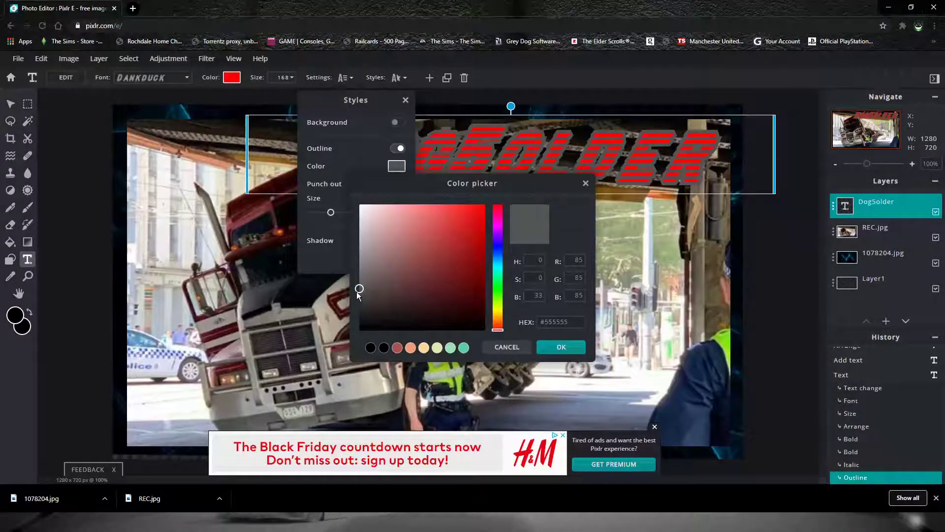
left_click_drag(360, 293, 363, 340)
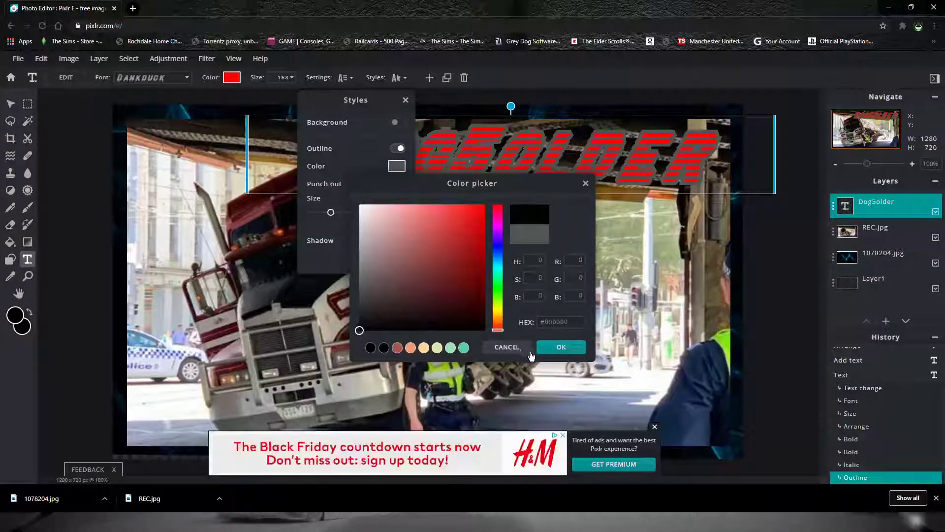
left_click(570, 350)
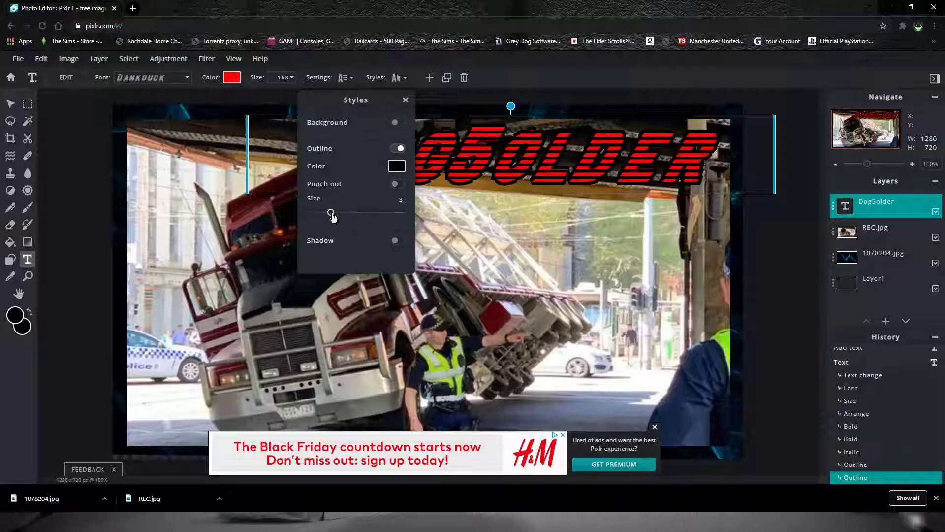
mouse_move(331, 212)
left_mouse_down()
mouse_move(356, 217)
mouse_move(344, 219)
left_mouse_up()
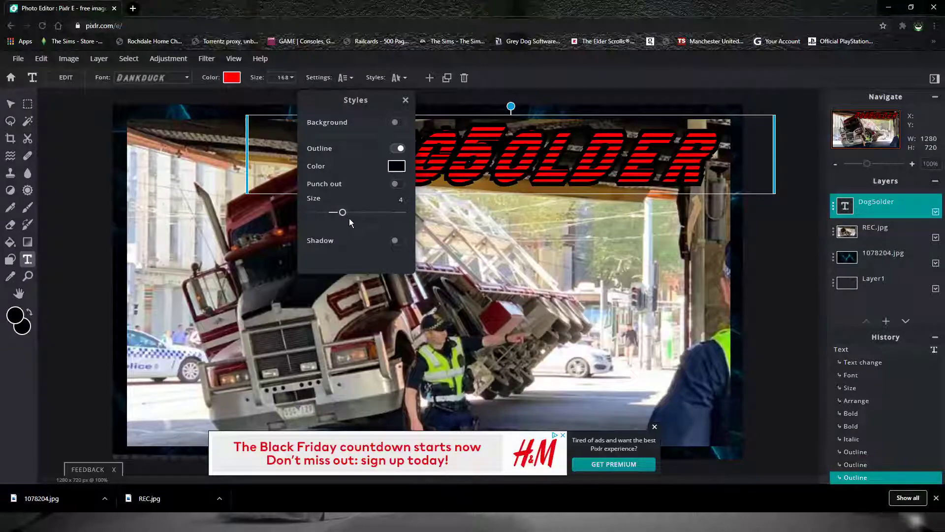
Add a white shadow to the Dog5older text and set its opacity to 100.
left_click(396, 240)
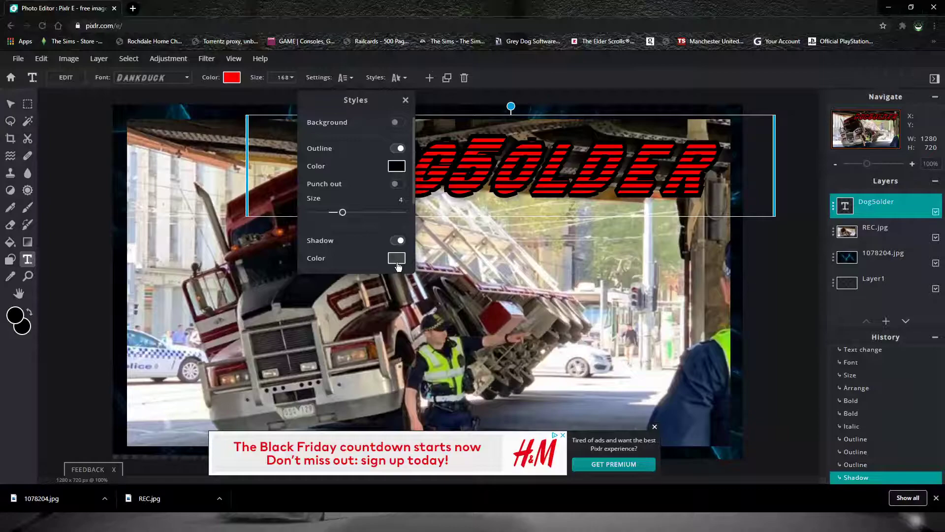
left_click(397, 260)
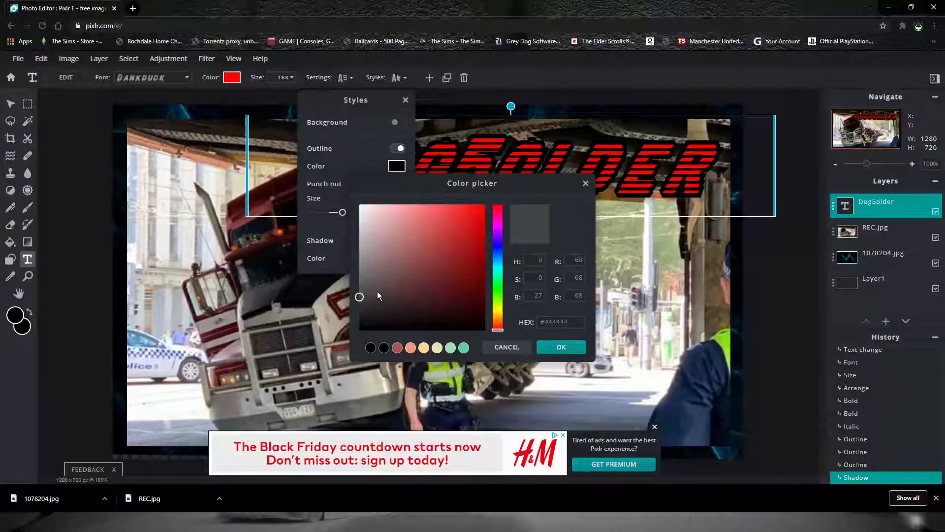
left_click_drag(360, 299, 360, 208)
left_click(562, 348)
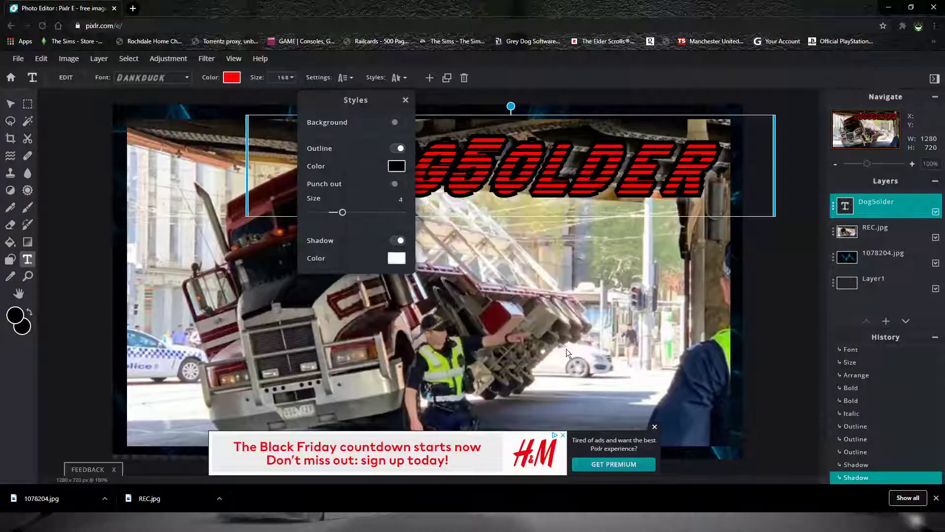
scroll(365, 242, "down", 3)
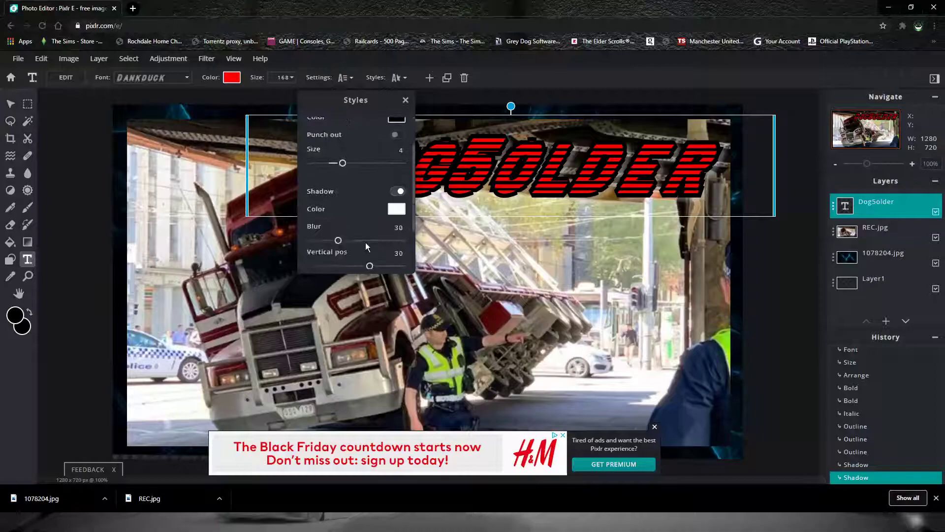
scroll(365, 242, "down", 1)
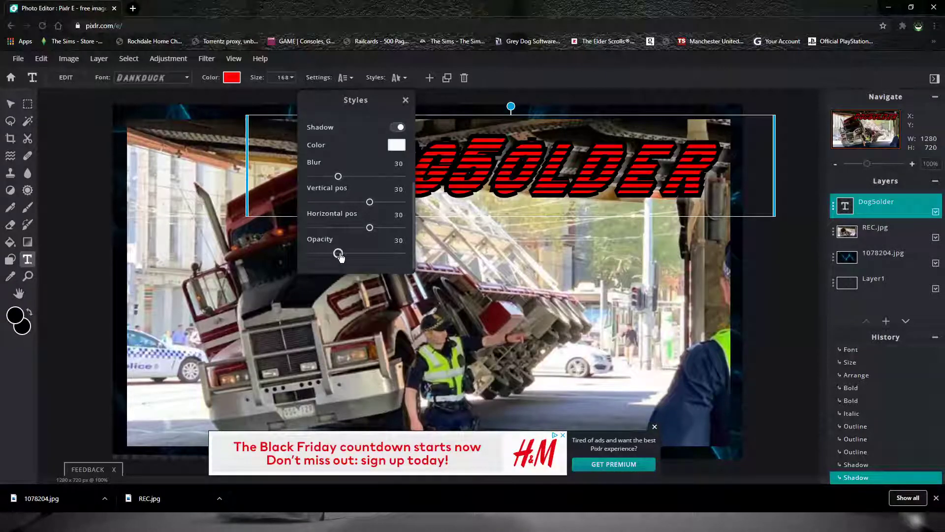
left_click_drag(338, 254, 418, 268)
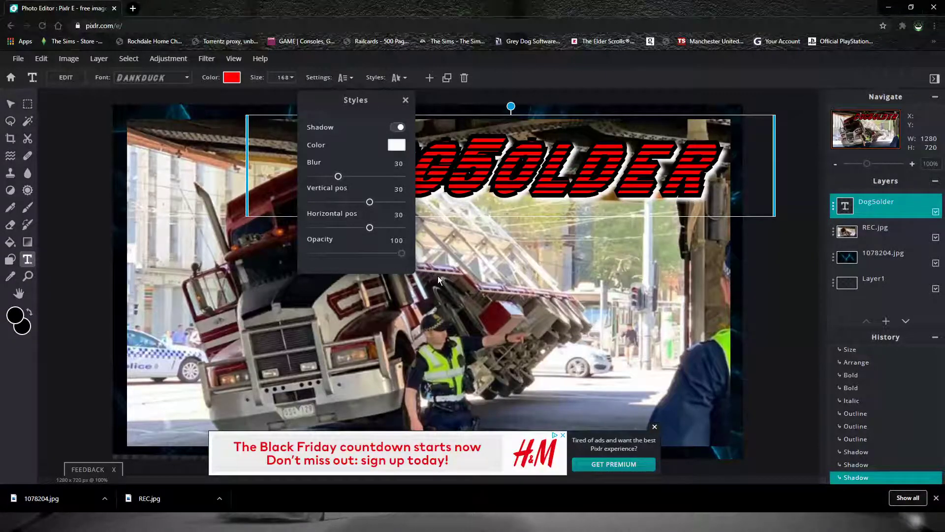
left_click(405, 102)
Move the Dog5older text to the lower edge of the truck photo, roughly centred, and dismiss the advertisement covering the canvas.
left_click_drag(503, 172, 402, 378)
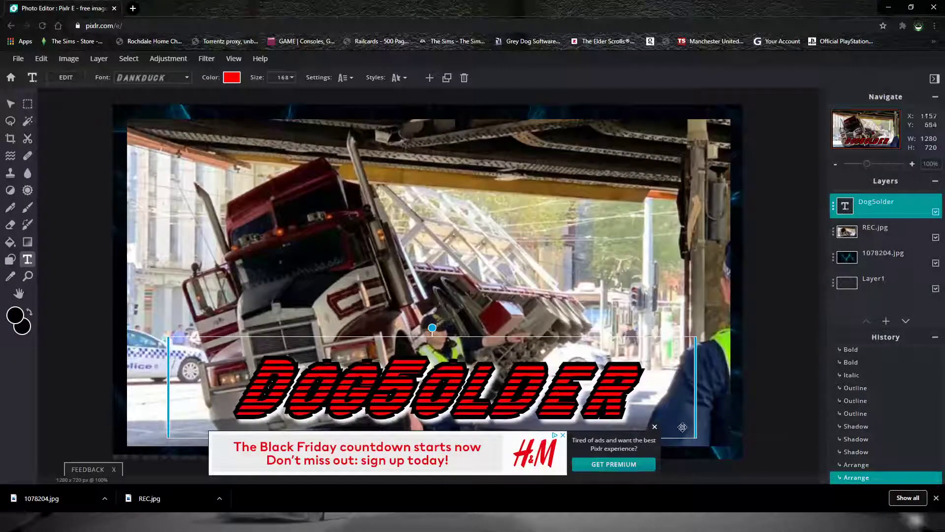
left_click(655, 428)
left_click_drag(482, 388, 474, 405)
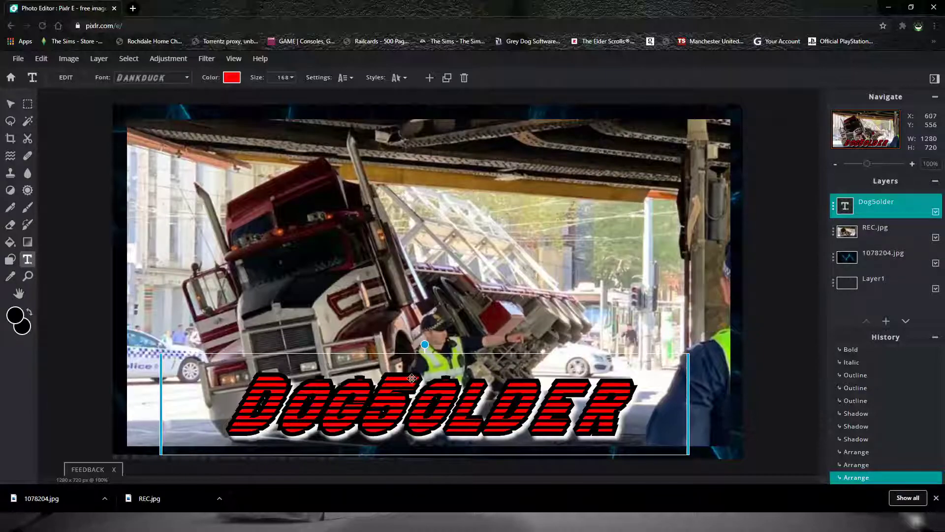
Add the image twitter.png as a new layer.
left_click(96, 63)
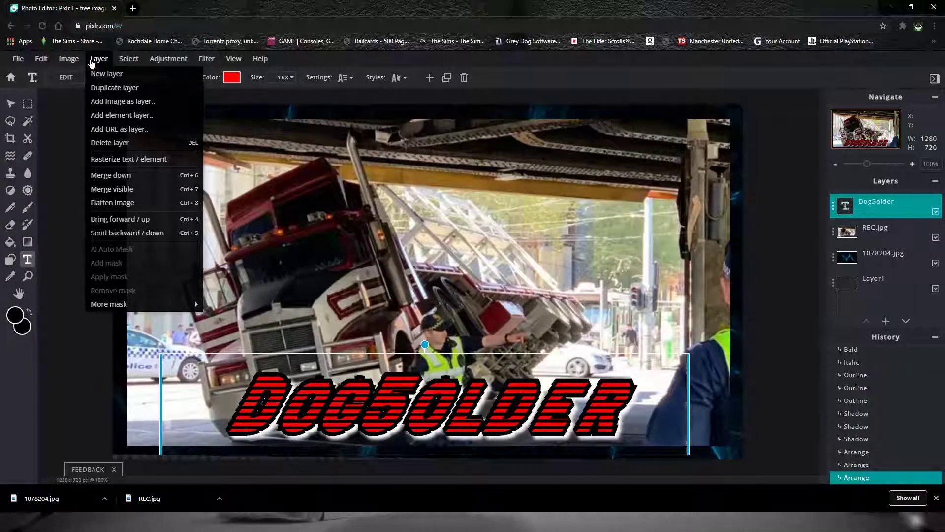
left_click(104, 101)
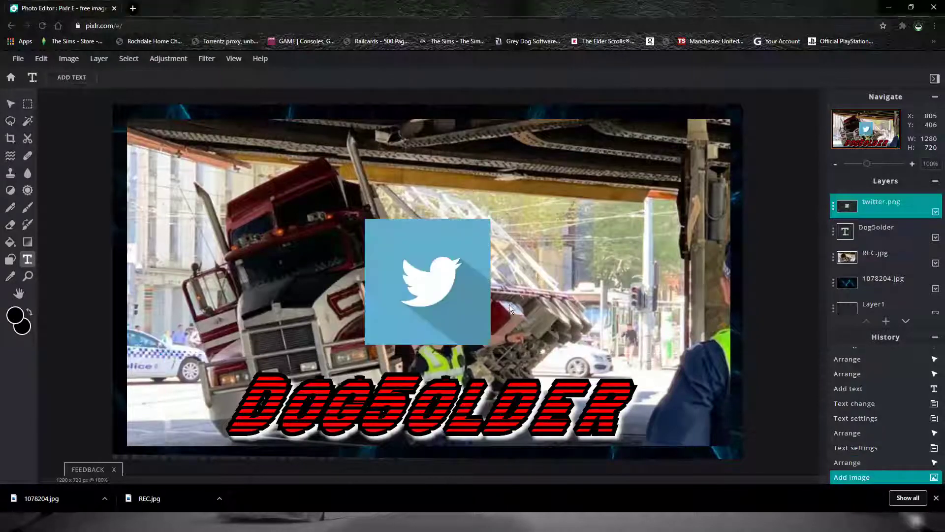
left_click(424, 293)
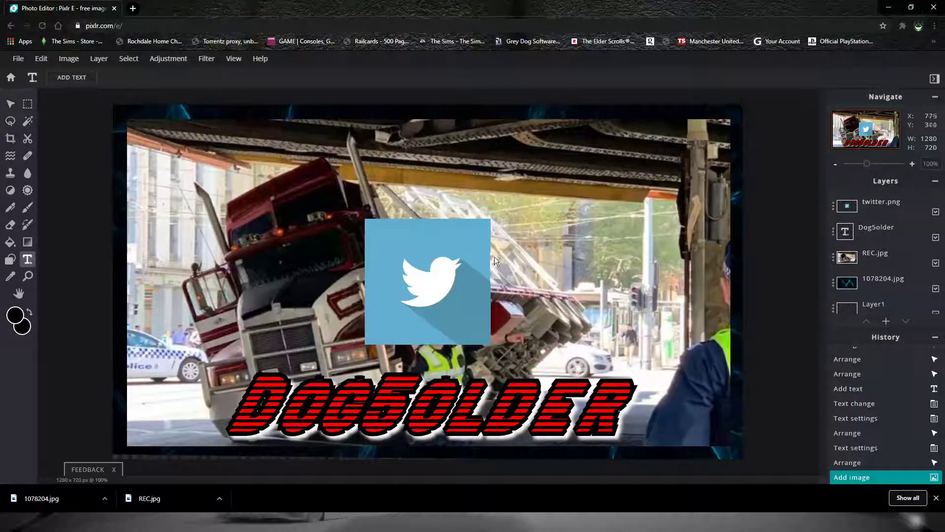
left_click(437, 278)
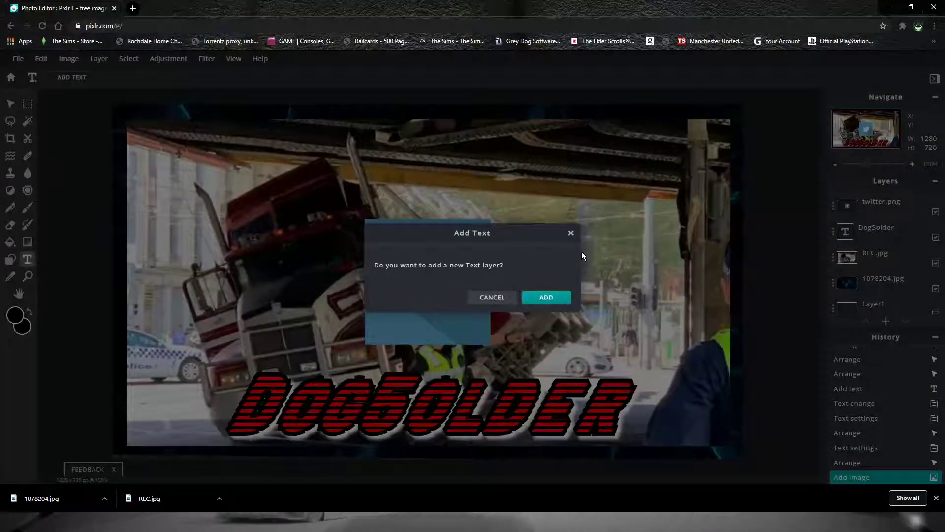
left_click(571, 233)
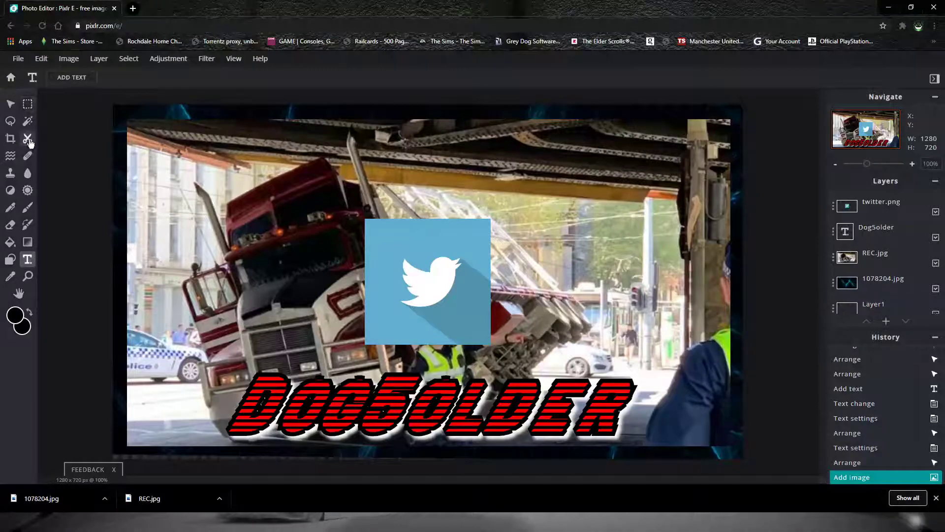
left_click(41, 58)
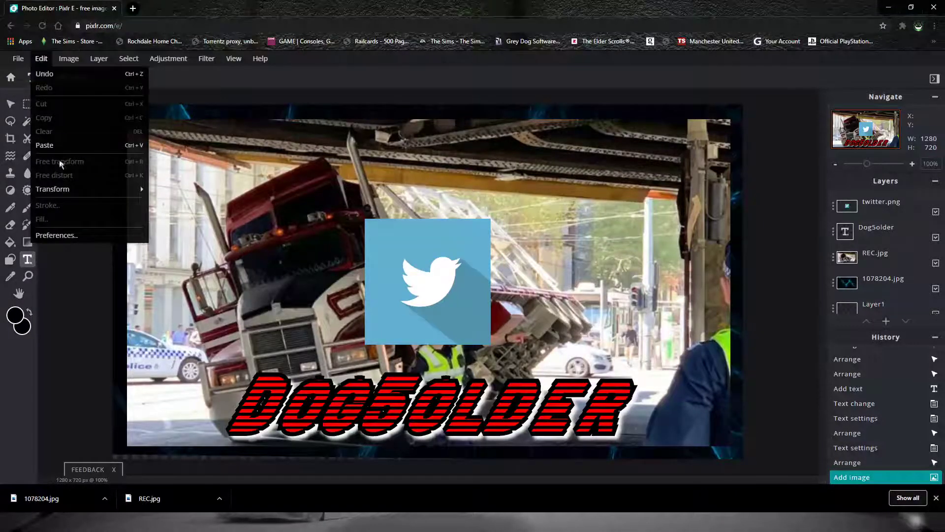
mouse_move(64, 196)
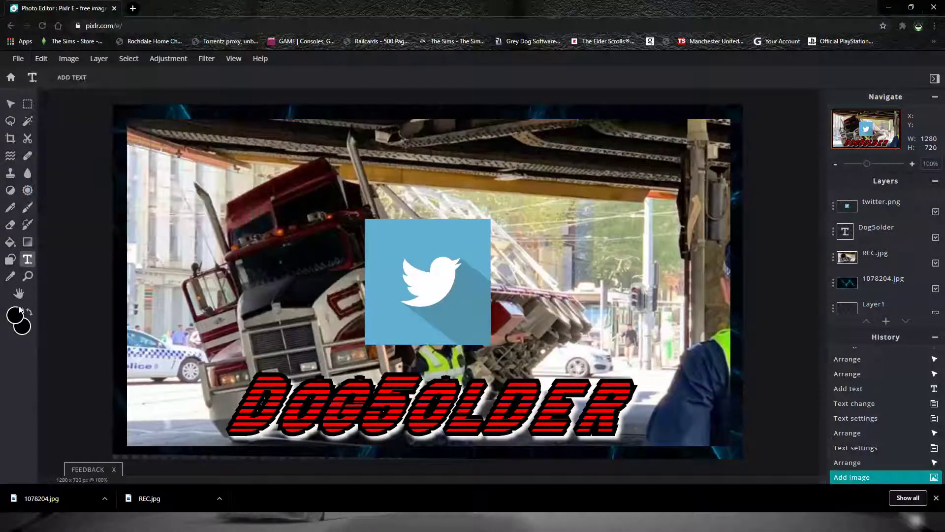
Move the Twitter logo to the upper right of the truck photo, about 797 px from the left and 79 px from the top.
left_click(11, 104)
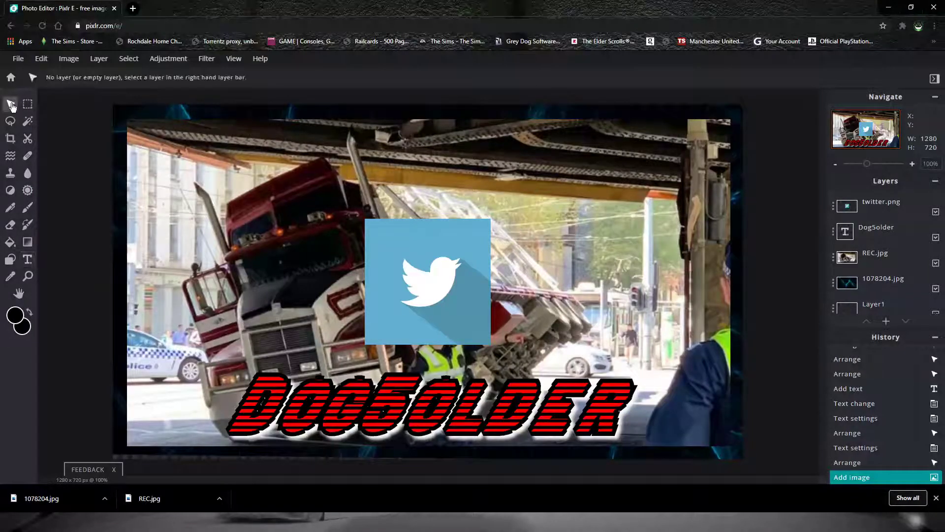
left_click(39, 58)
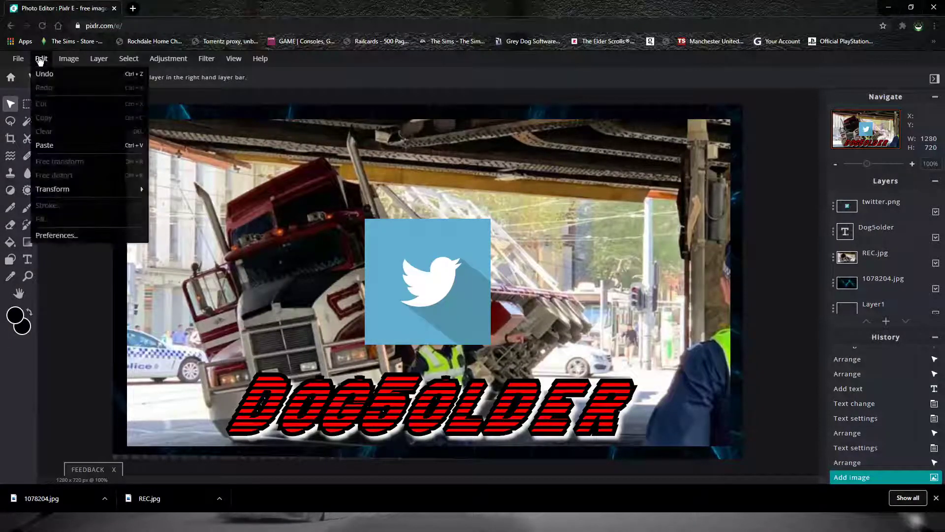
mouse_move(58, 191)
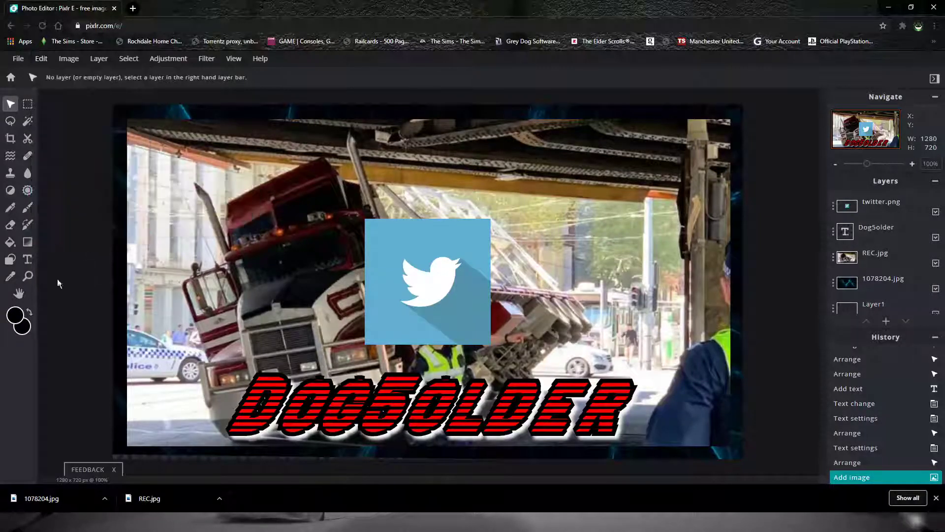
left_click(424, 286)
left_click_drag(425, 285, 565, 211)
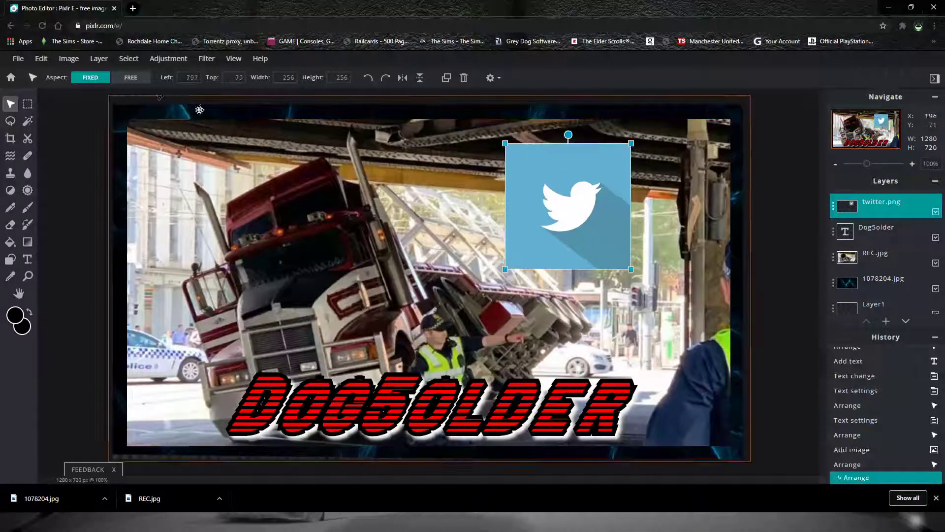
Shrink the Twitter logo with Free transform to about 32 by 40 px near the photo's upper-right corner and apply the transform.
left_click(40, 59)
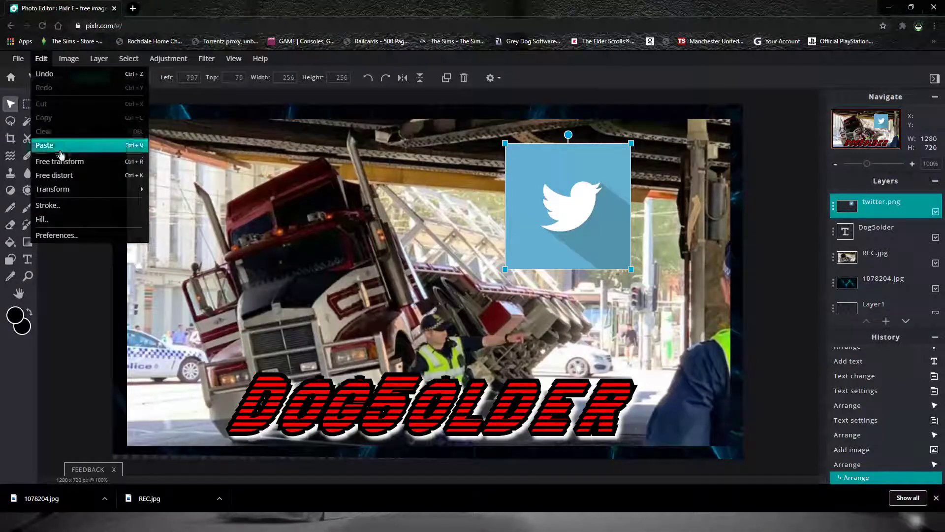
left_click(62, 166)
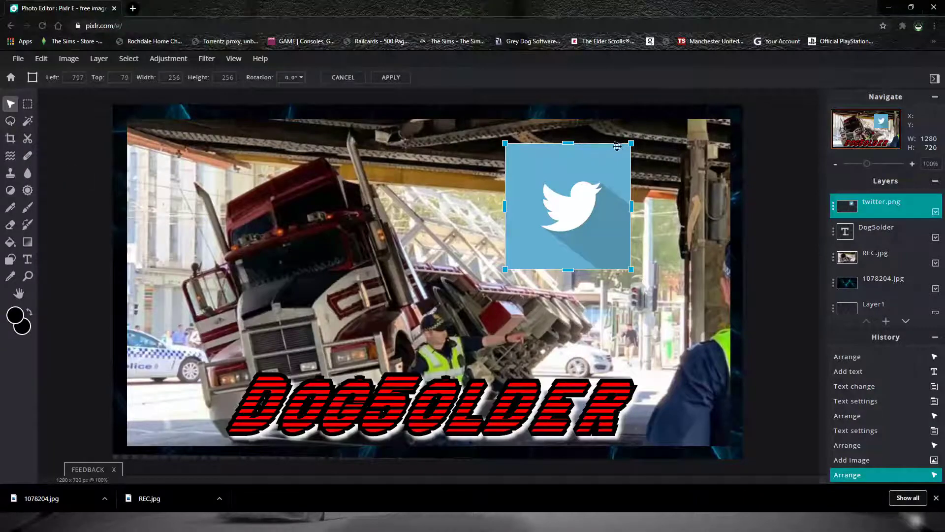
left_click_drag(505, 143, 642, 130)
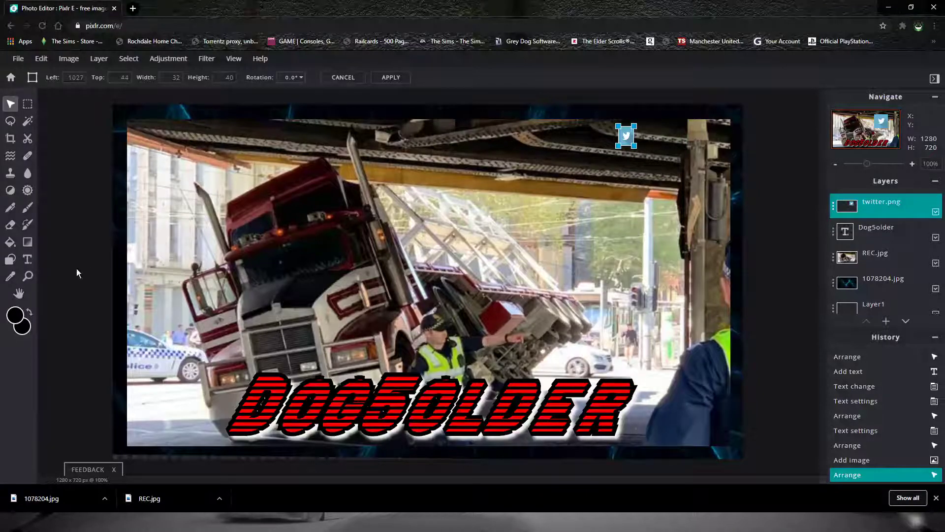
left_click(27, 260)
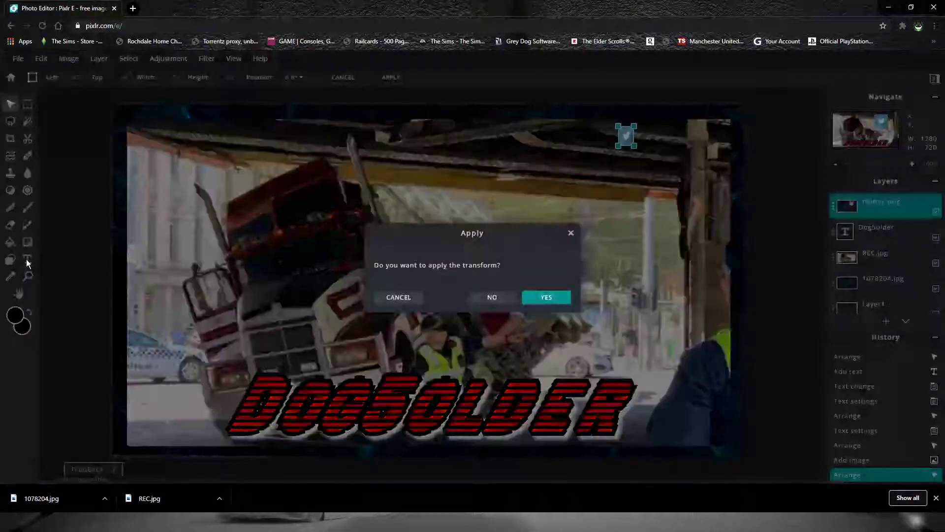
left_click(546, 297)
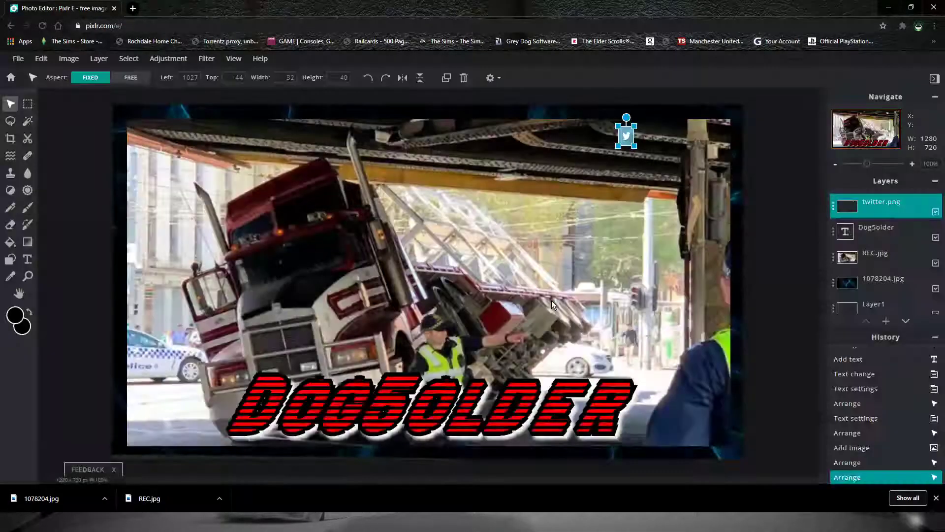
Add a new text layer for a caption next to the small Twitter logo.
left_click(643, 139)
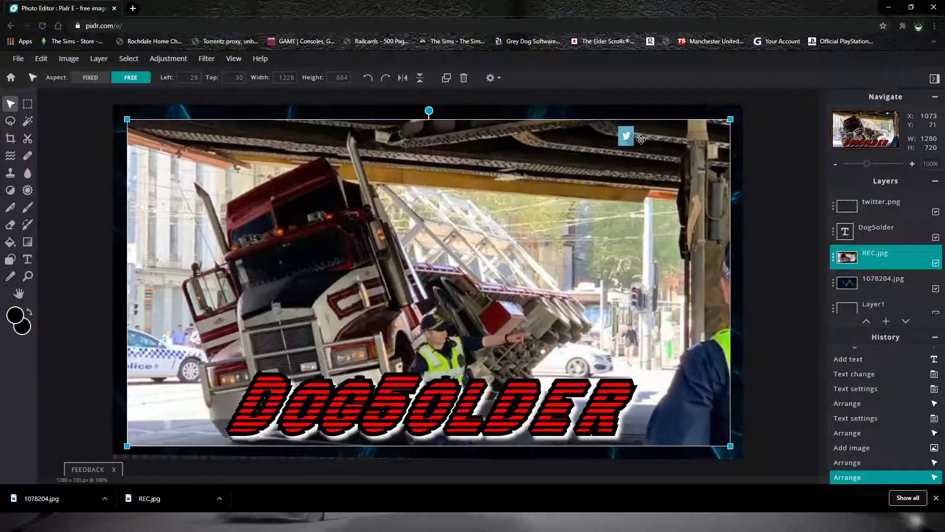
left_click(28, 261)
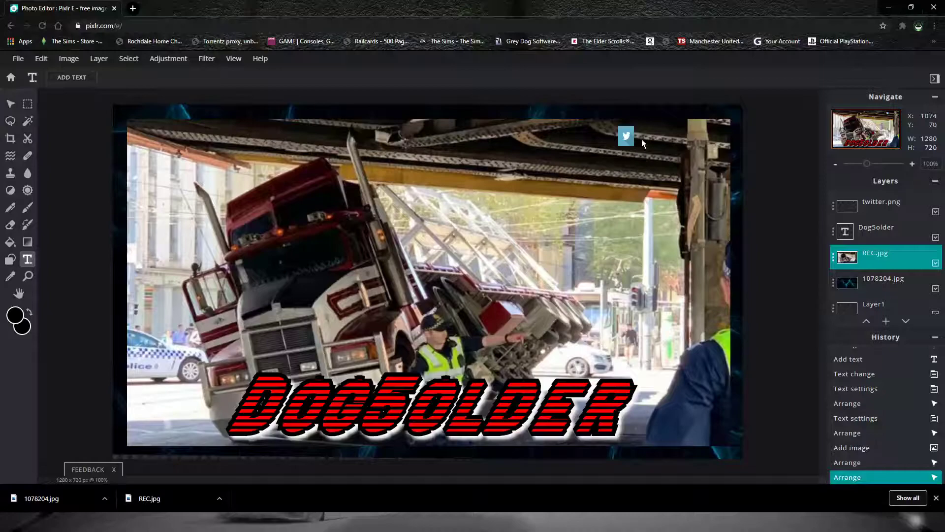
left_click(643, 140)
left_click(553, 298)
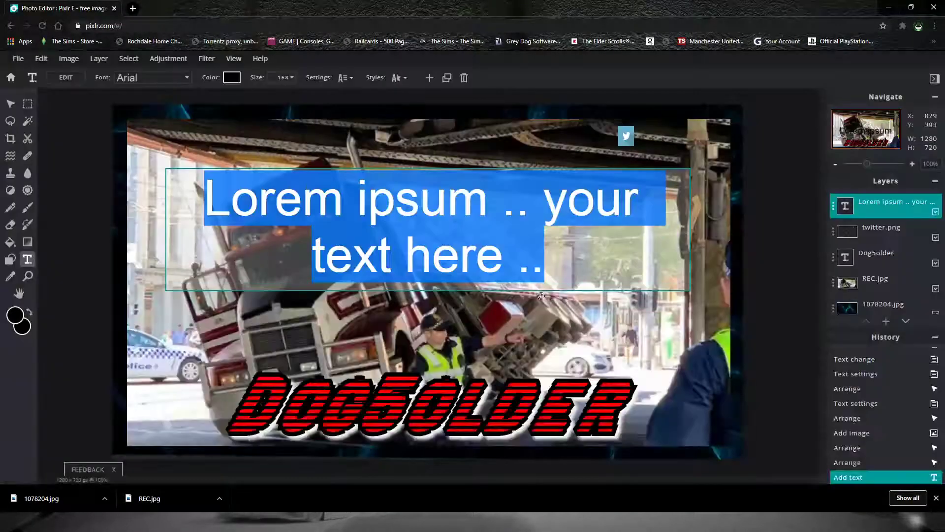
Replace the new text layer's placeholder wording with the creator's Twitter handle.
left_click(287, 80)
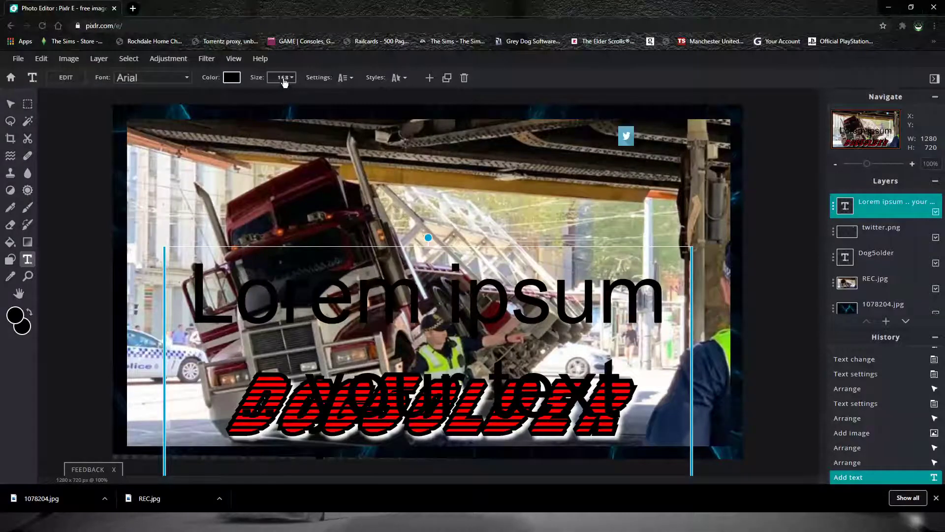
right_click(334, 307)
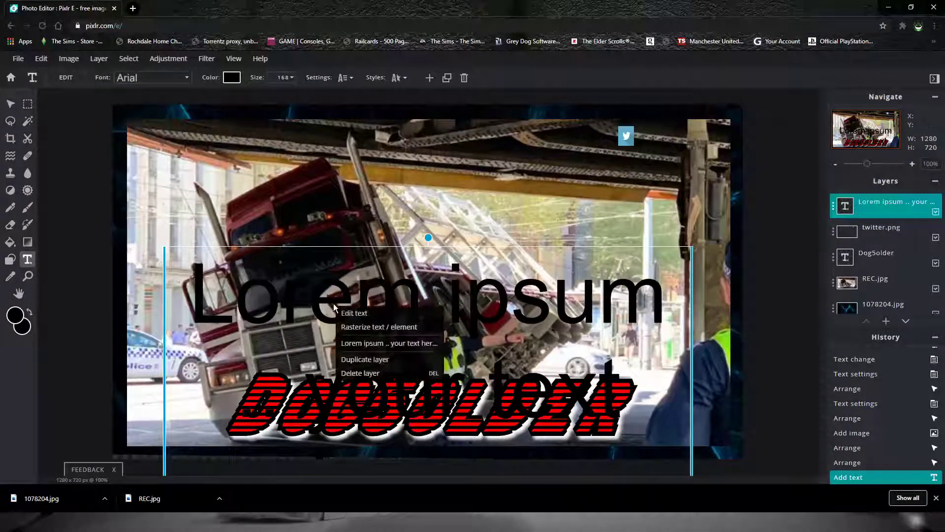
left_click(350, 312)
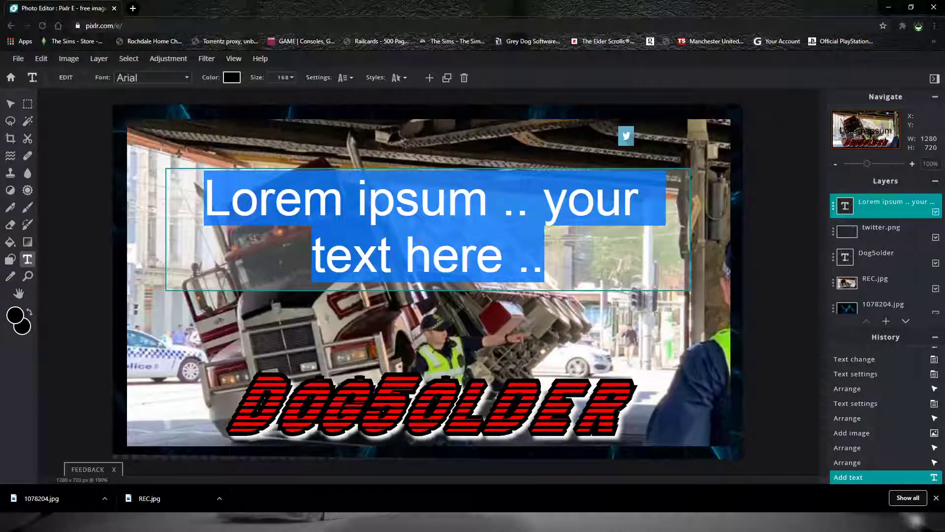
type("@Th")
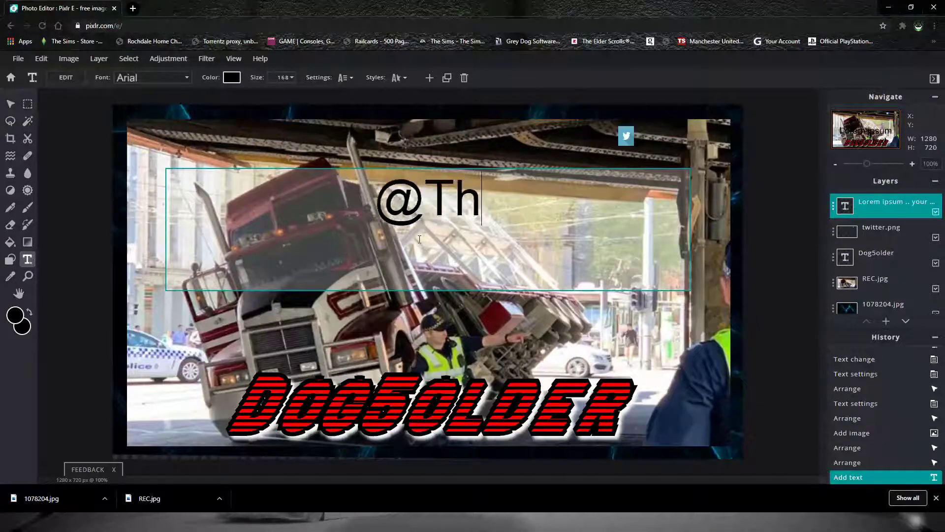
type("atMa")
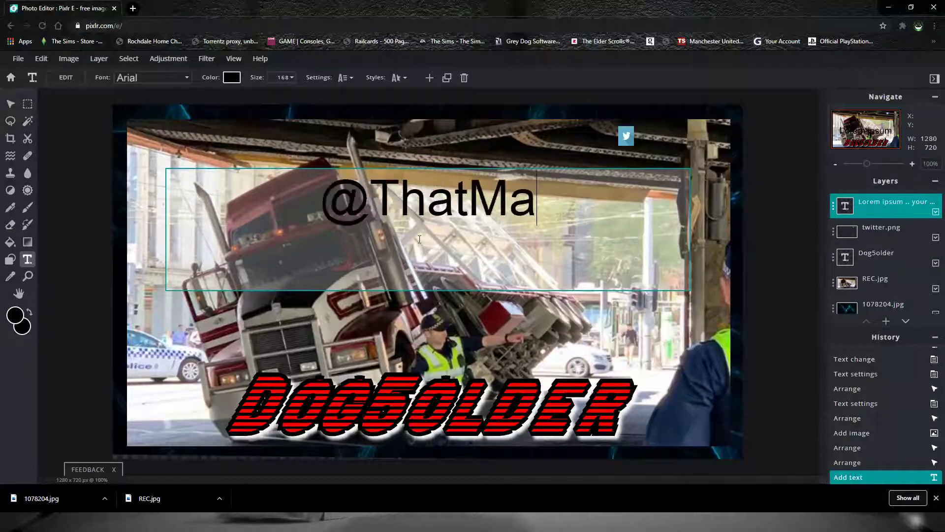
type("nlan8")
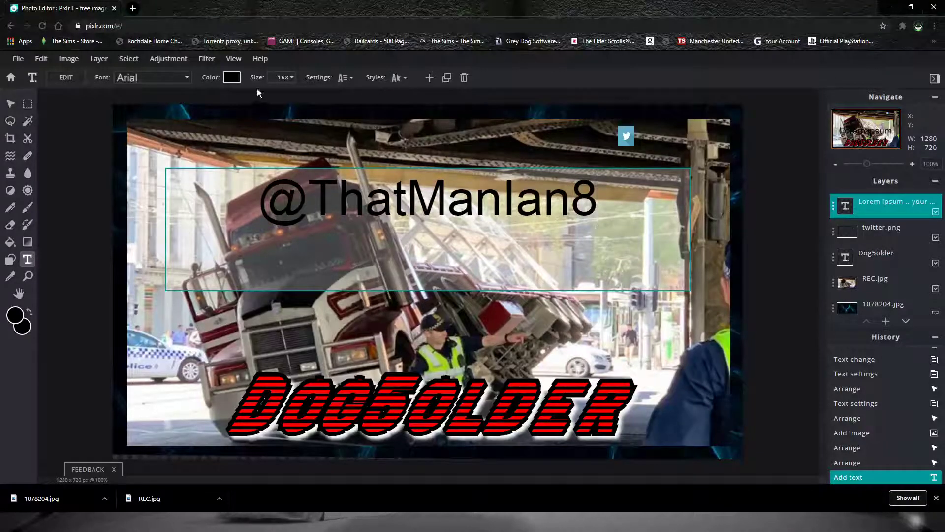
left_click(123, 80)
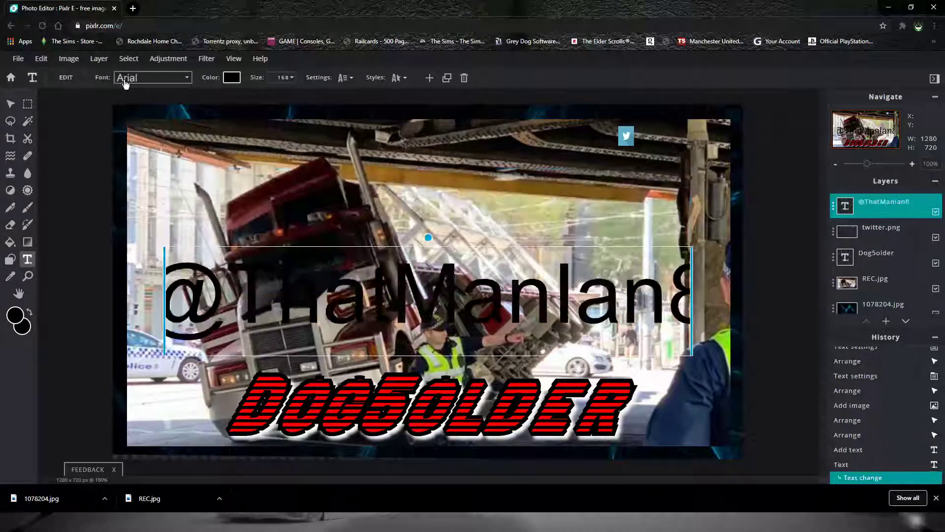
Set the Twitter handle caption's color to pure red (#FF0000) and its font to Dankduck.
left_click(161, 80)
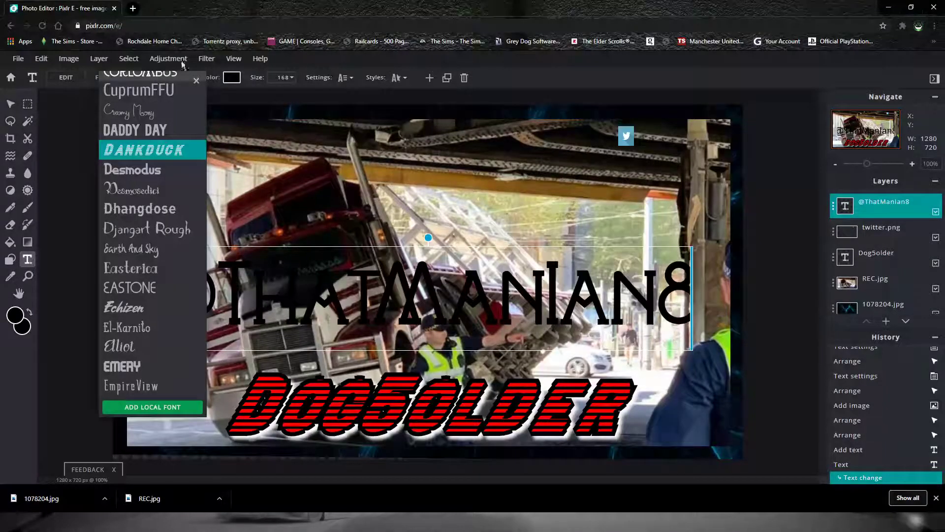
left_click(285, 80)
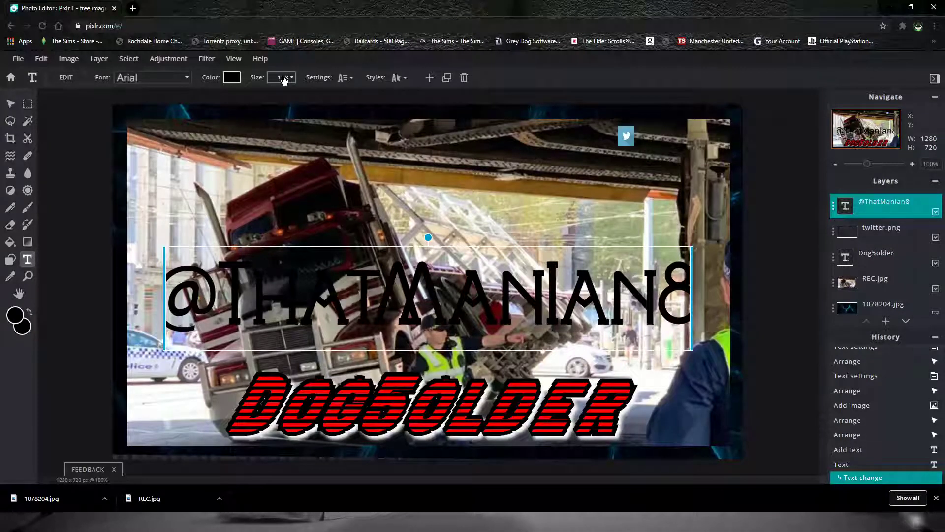
left_click(231, 77)
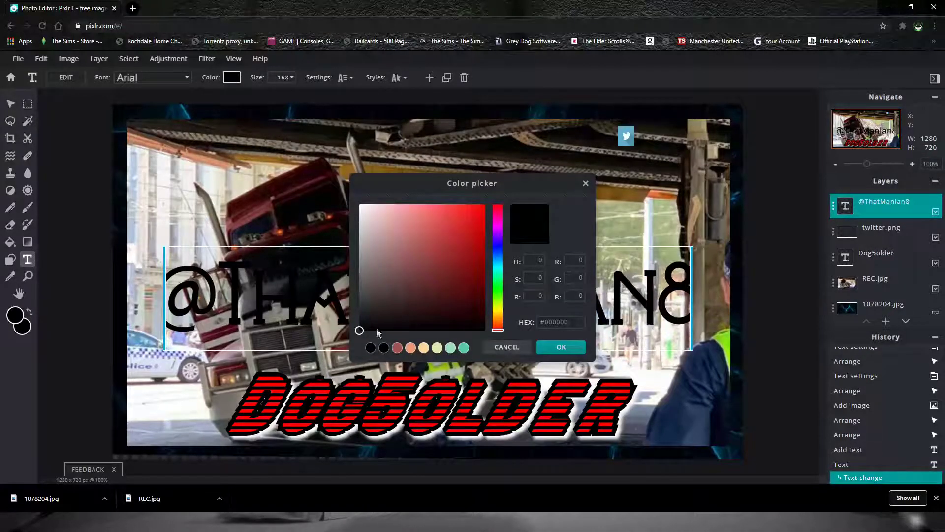
mouse_move(361, 331)
left_mouse_down()
mouse_move(467, 241)
mouse_move(485, 204)
left_mouse_up()
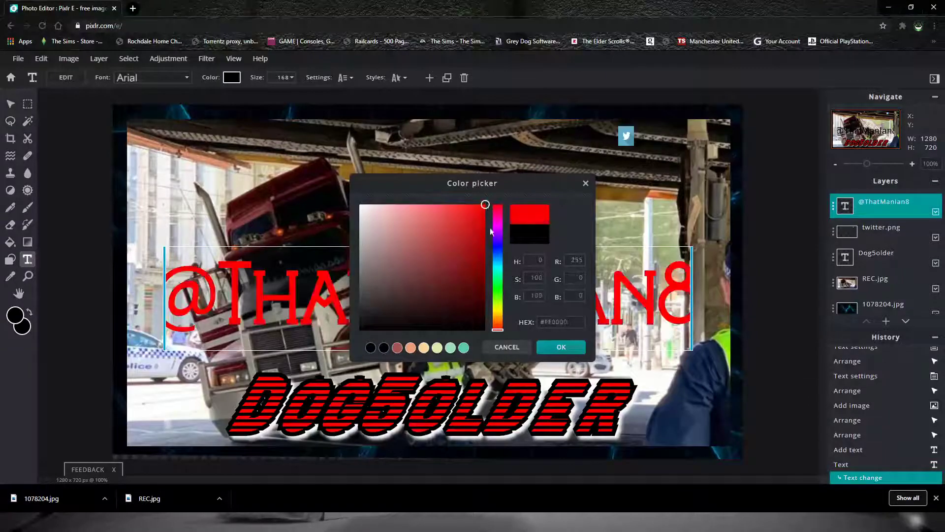
left_click(556, 348)
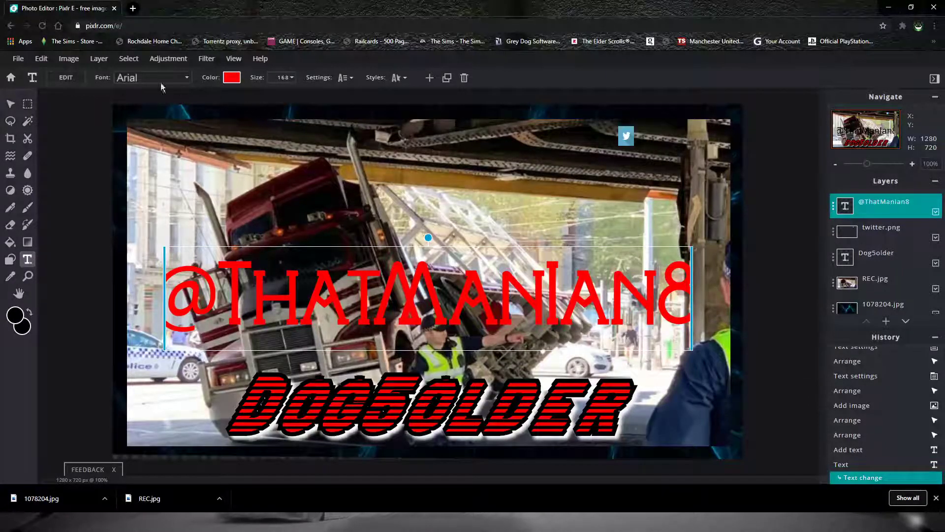
left_click(168, 78)
left_click(157, 150)
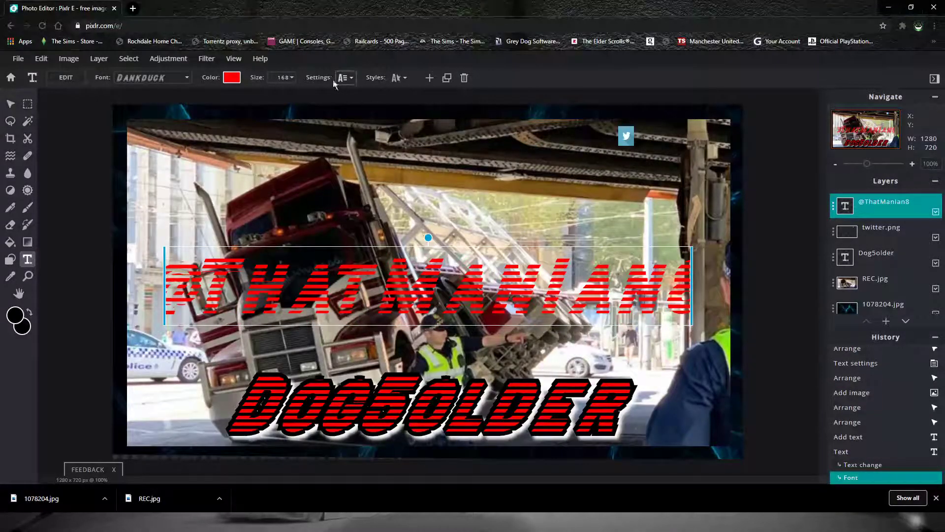
Set the handle caption's text size to 23 and move it directly to the right of the small Twitter logo.
left_click(286, 79)
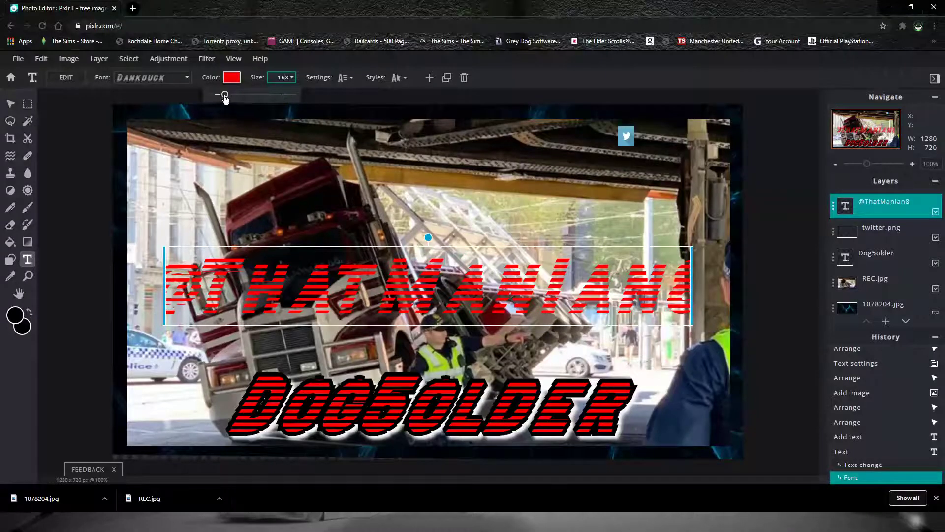
left_click_drag(225, 95, 213, 95)
left_click(411, 254)
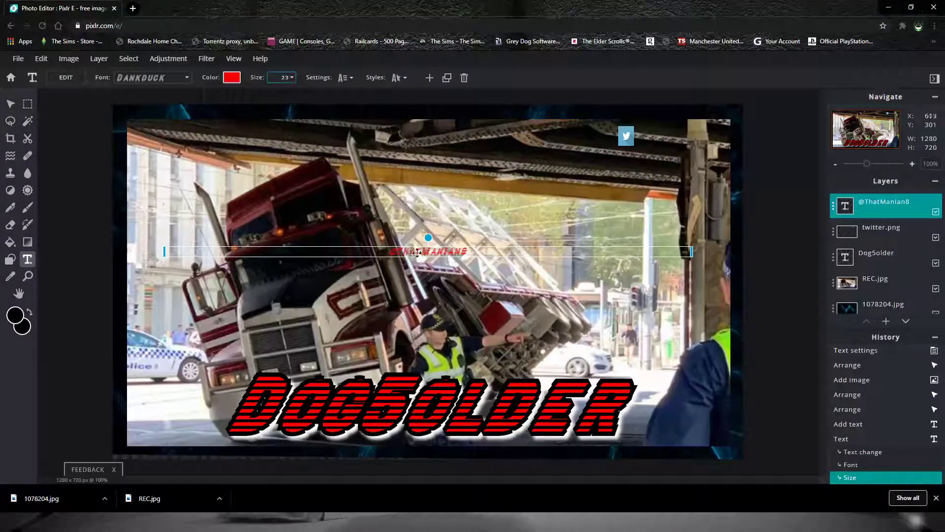
left_click_drag(431, 251, 681, 140)
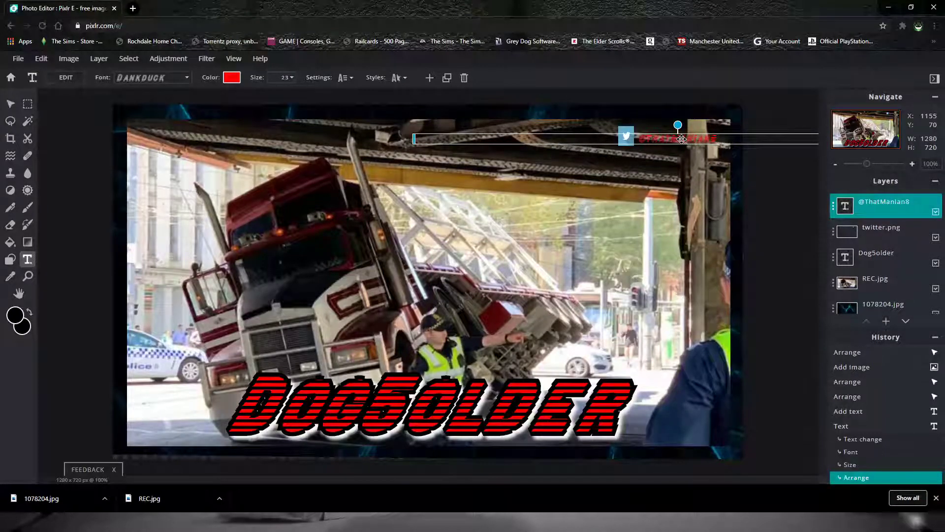
Add a black outline to the Twitter handle caption.
left_click(401, 78)
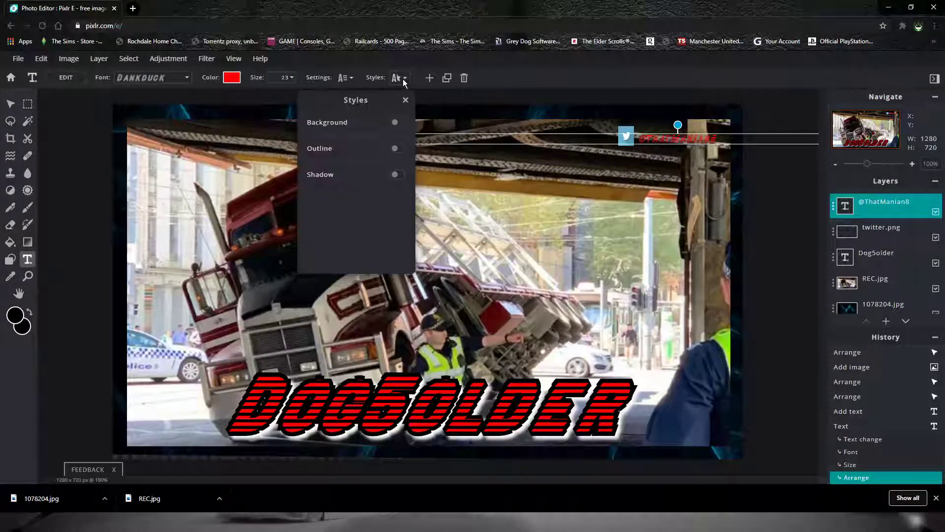
left_click(396, 149)
left_click(397, 166)
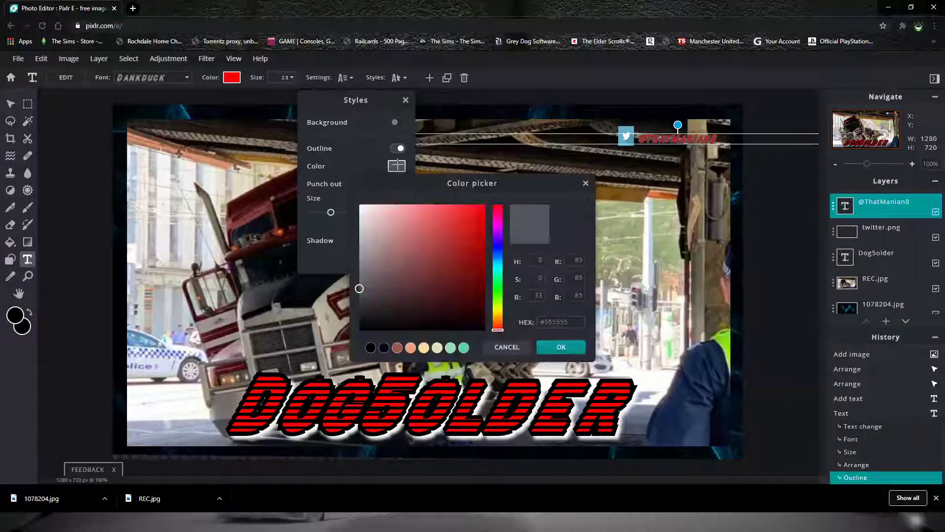
left_click_drag(360, 293, 360, 330)
left_click(547, 348)
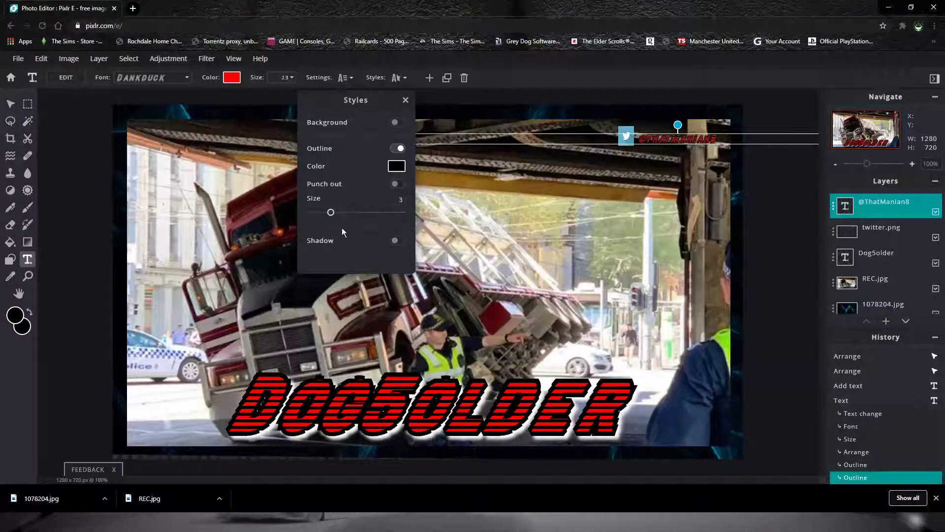
Add a white (#FFFFFF) shadow with 100 opacity to the Twitter handle caption.
left_click(396, 241)
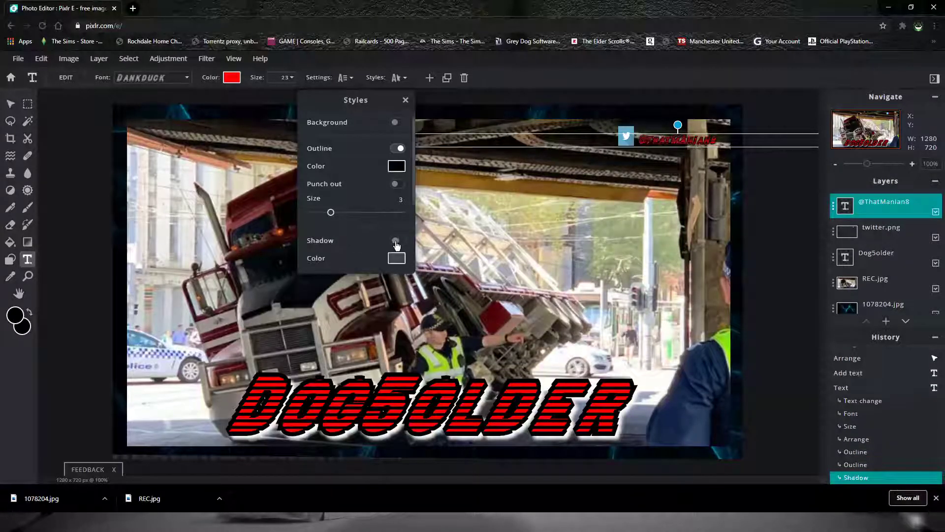
left_click_drag(330, 213, 335, 216)
left_click(395, 260)
left_click_drag(363, 296, 367, 295)
left_click_drag(375, 230, 361, 205)
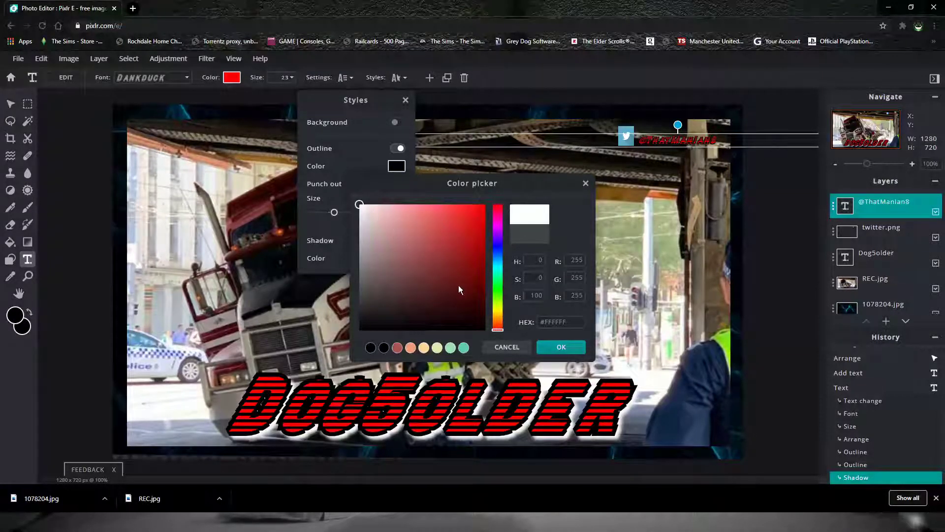
left_click(561, 347)
scroll(370, 246, "down", 2)
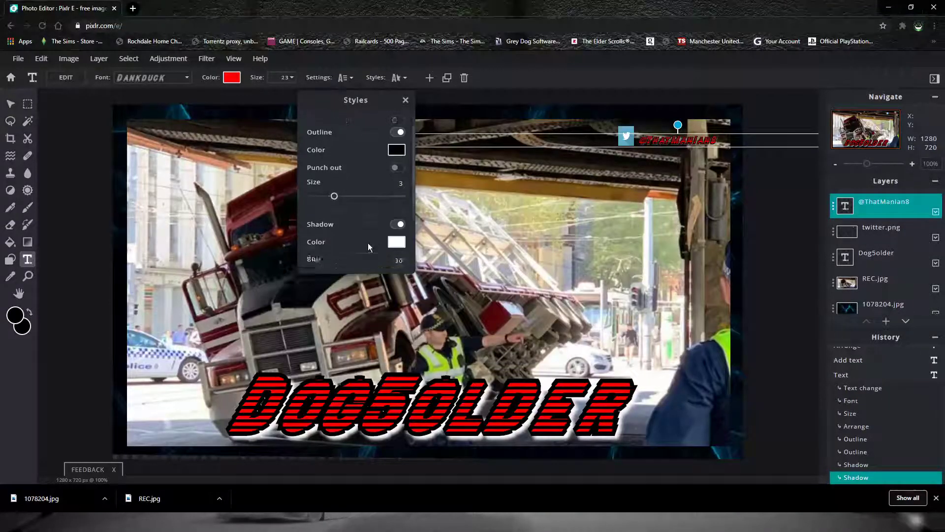
scroll(370, 247, "down", 3)
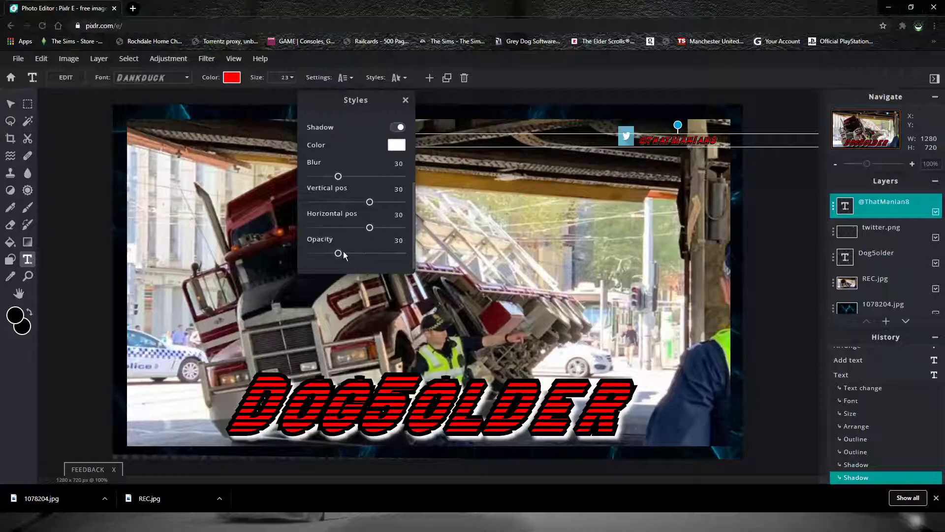
left_click_drag(339, 253, 409, 266)
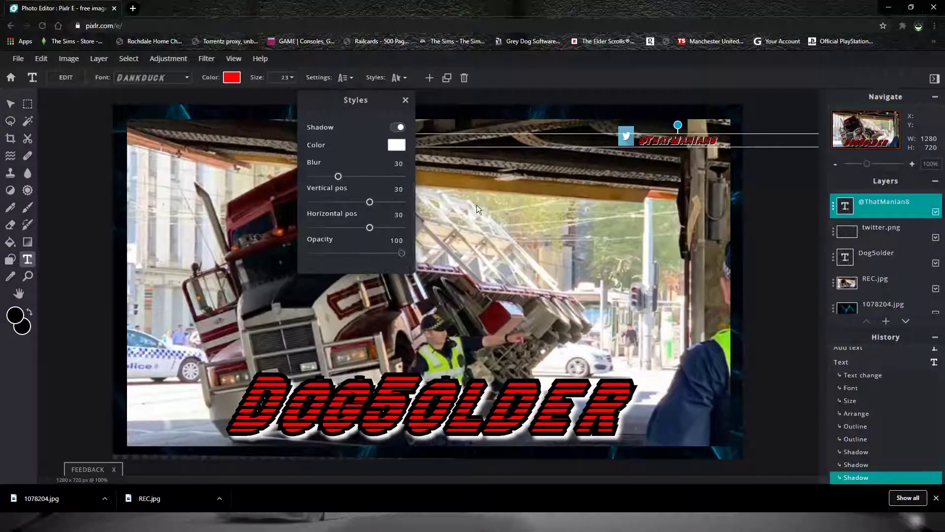
left_click(696, 181)
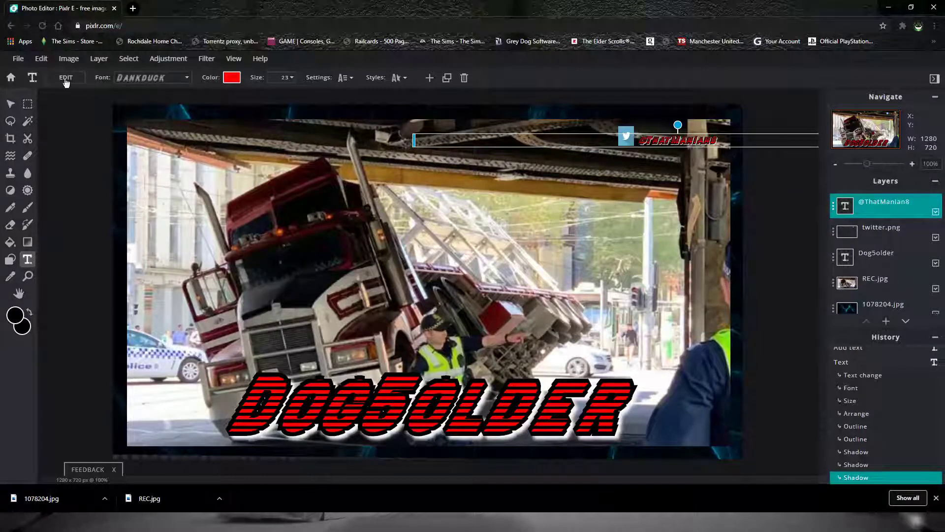
Open the save settings for the finished thumbnail and name the file Show.
left_click(17, 60)
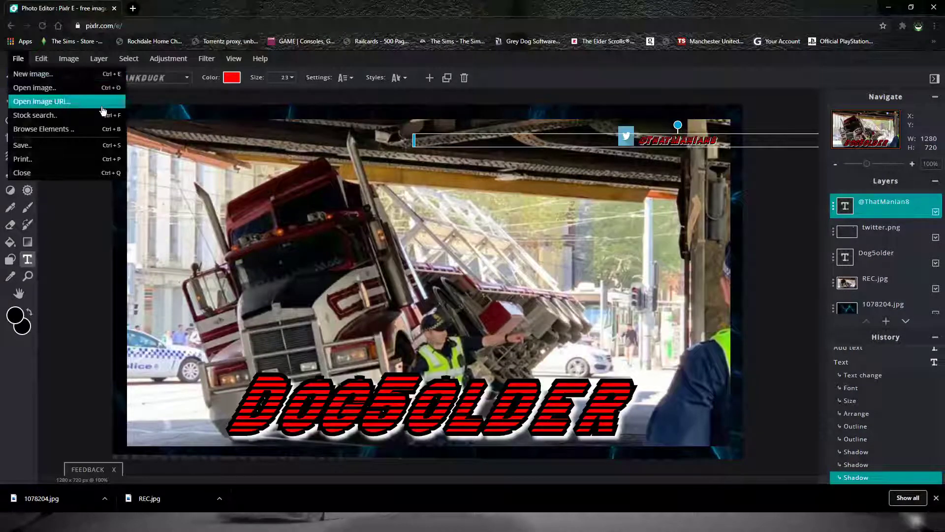
left_click(18, 59)
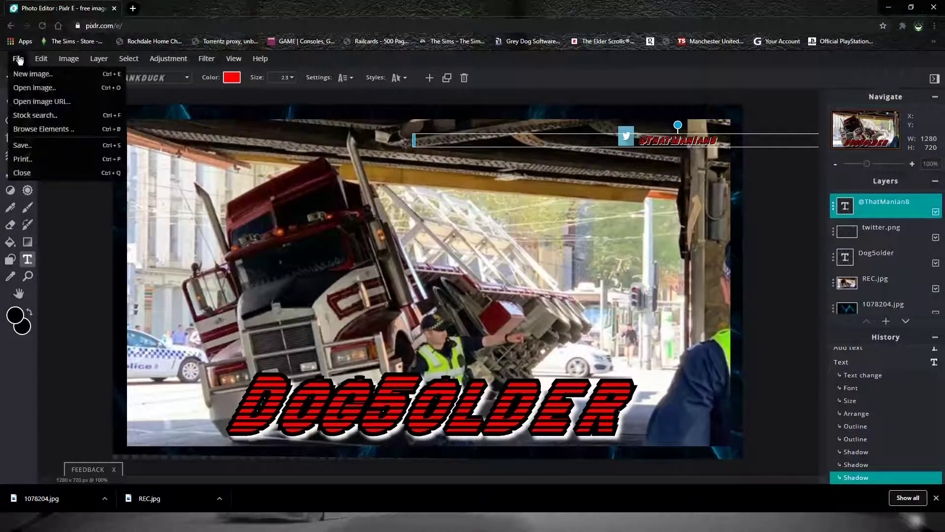
left_click(28, 146)
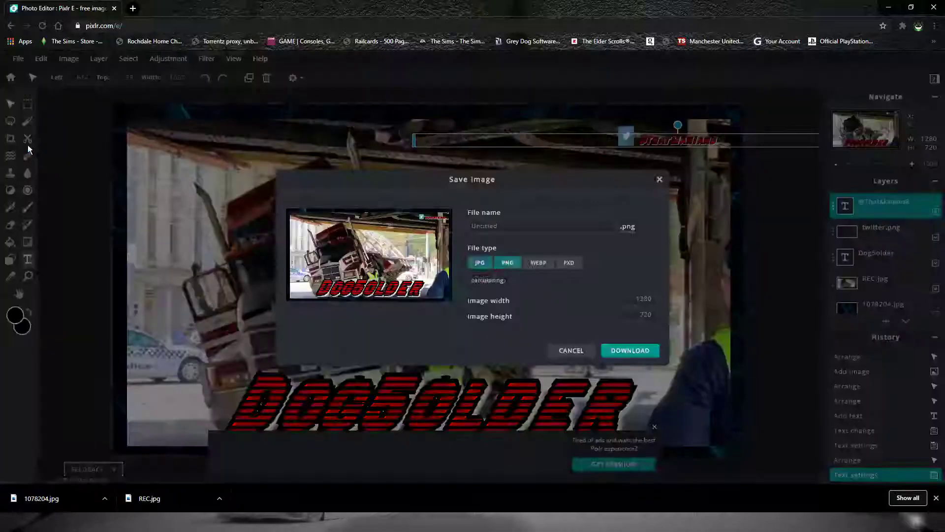
left_click(523, 228)
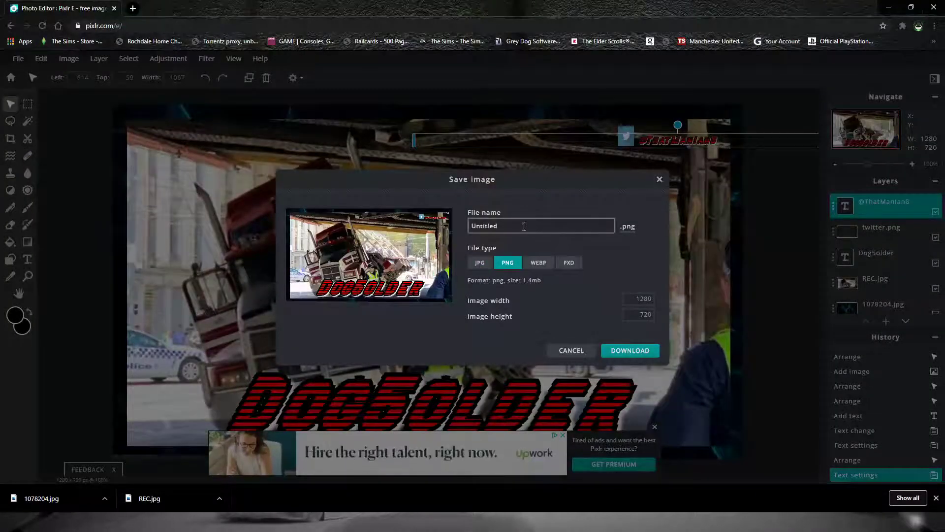
left_click_drag(524, 227, 437, 227)
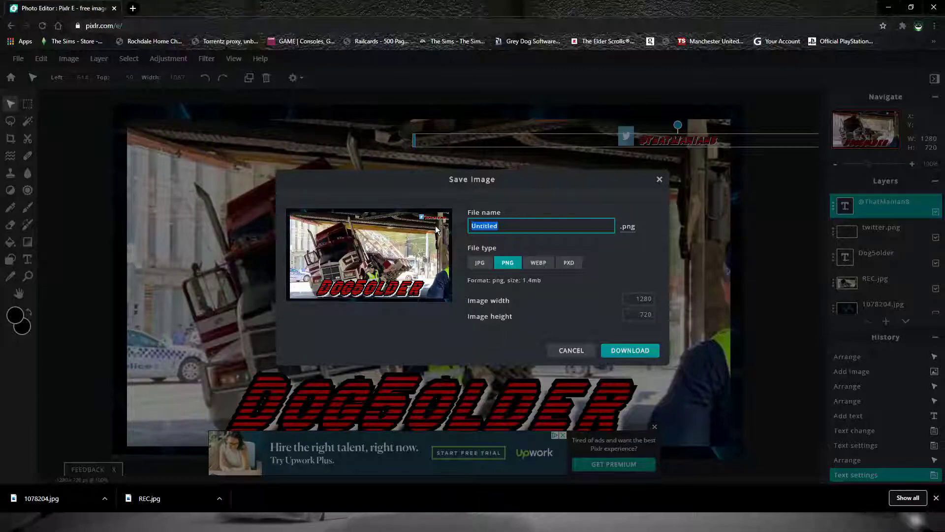
type("Show")
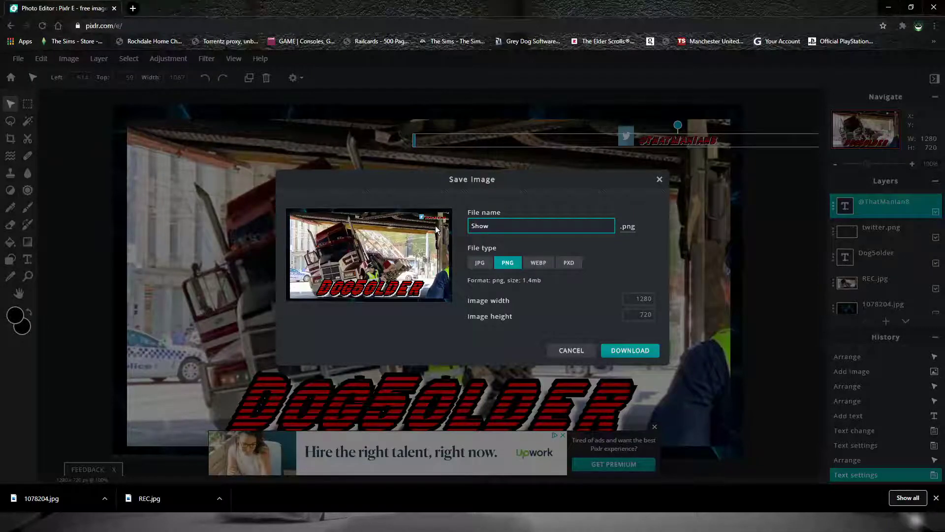
Download the thumbnail as a JPG at 100% quality and close the save dialog.
left_click(487, 267)
left_click_drag(567, 299, 584, 301)
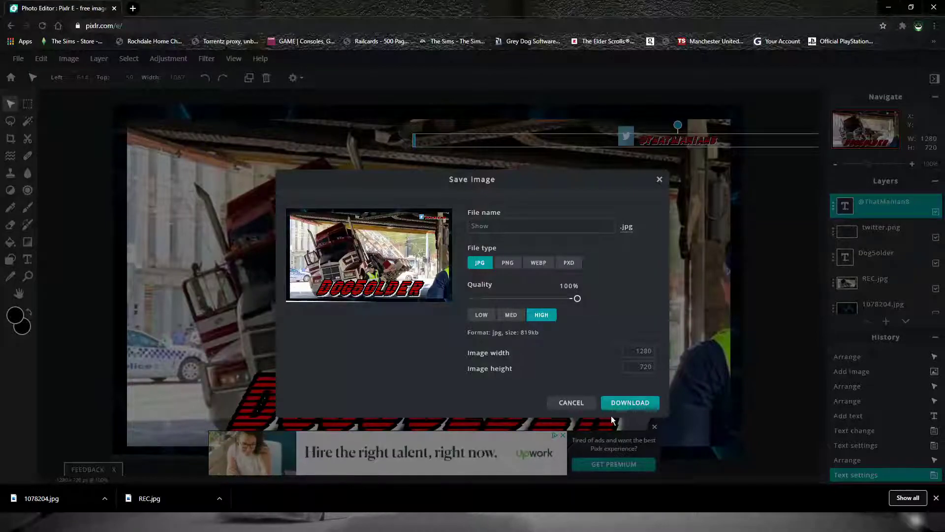
left_click(618, 404)
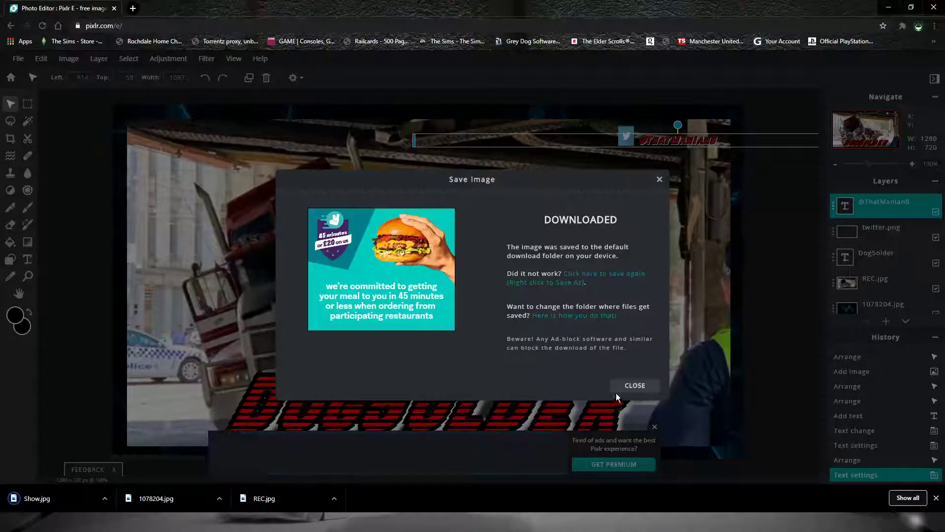
left_click(632, 387)
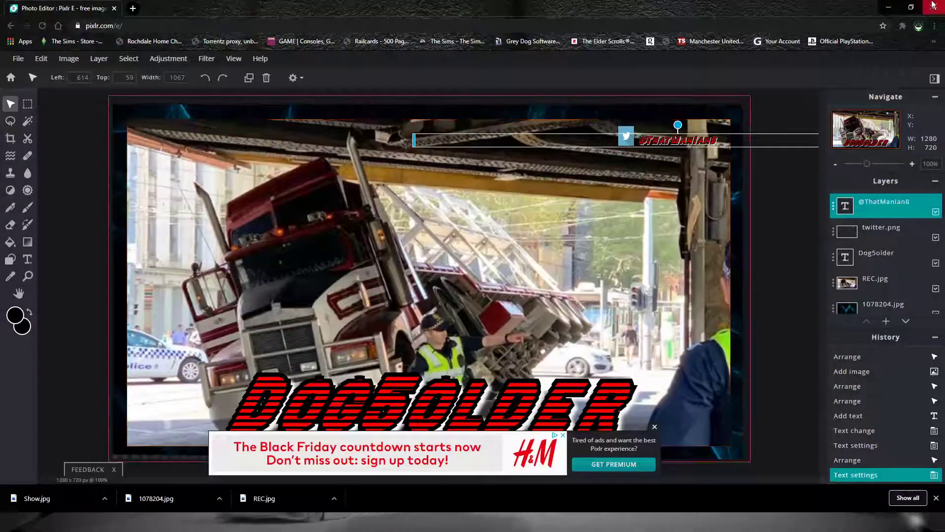